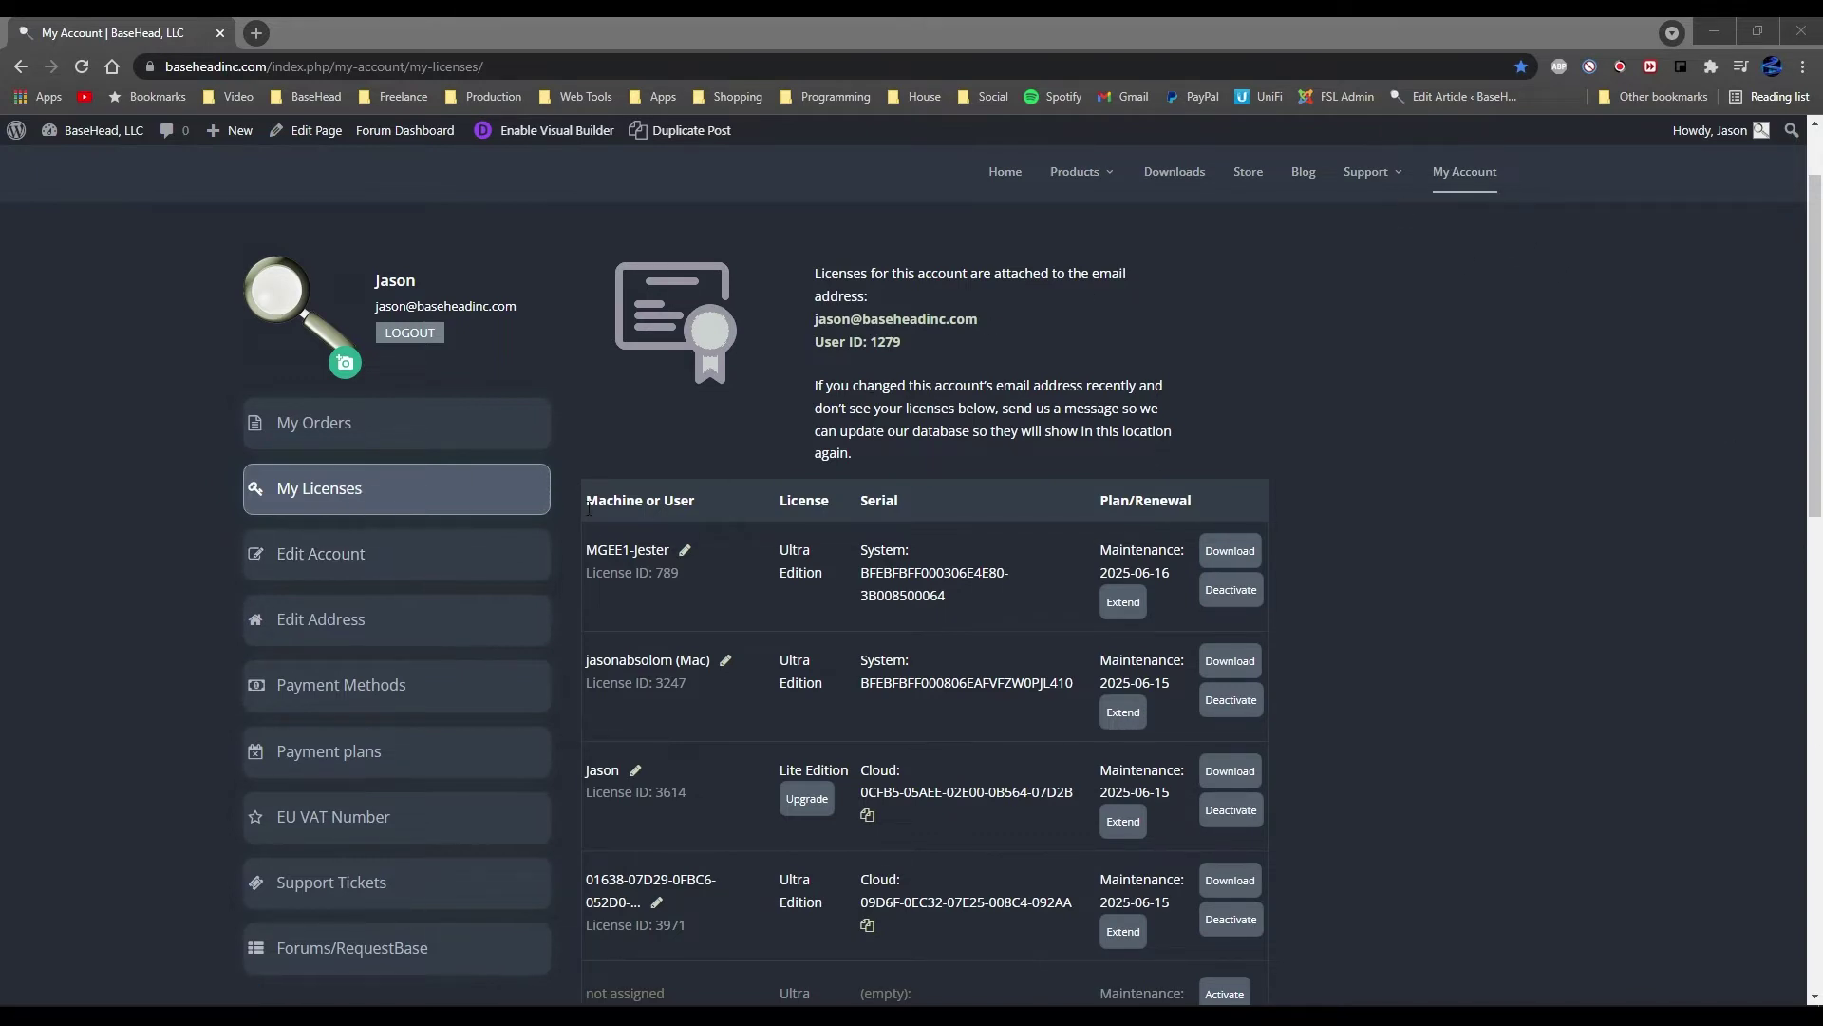
Activate the first unassigned Ultra Edition license as a Cloud license, entering the user's first name as the named user.
{"action": "scroll", "coordinate": [1550, 738], "scroll_direction": "down", "scroll_amount": 1}
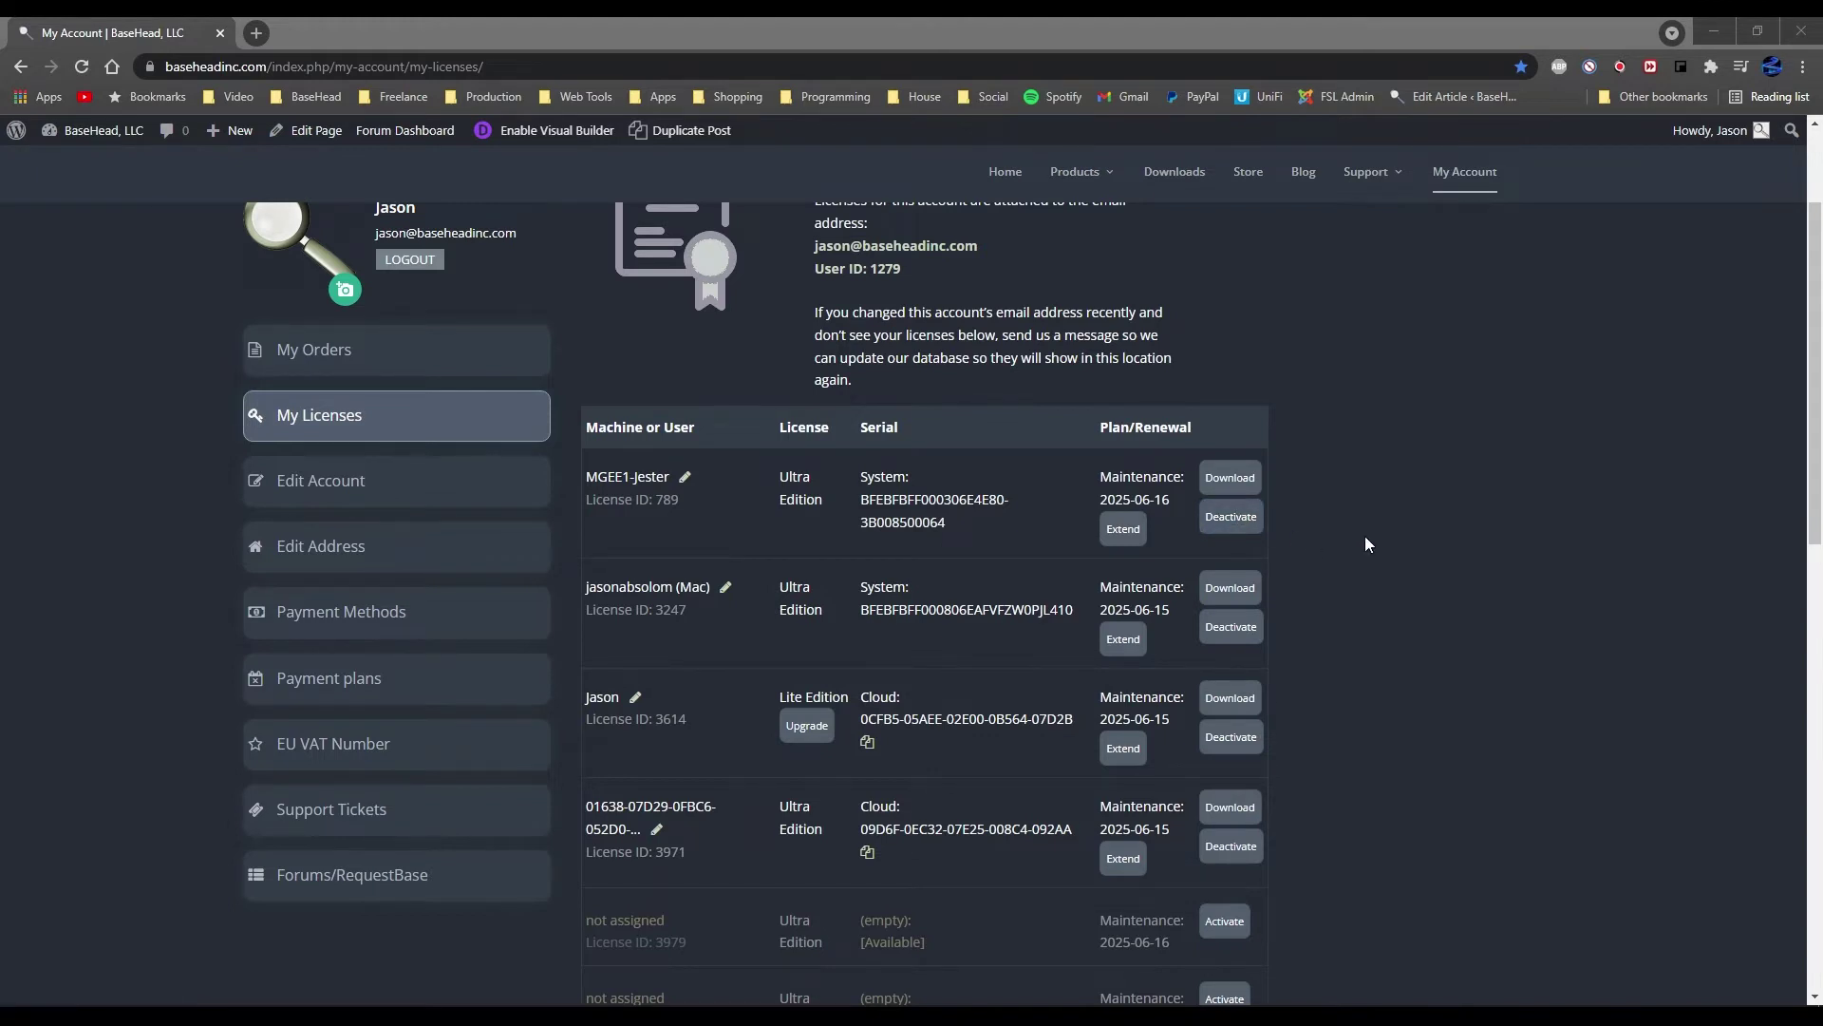
{"action": "scroll", "coordinate": [1367, 523], "scroll_direction": "down", "scroll_amount": 5}
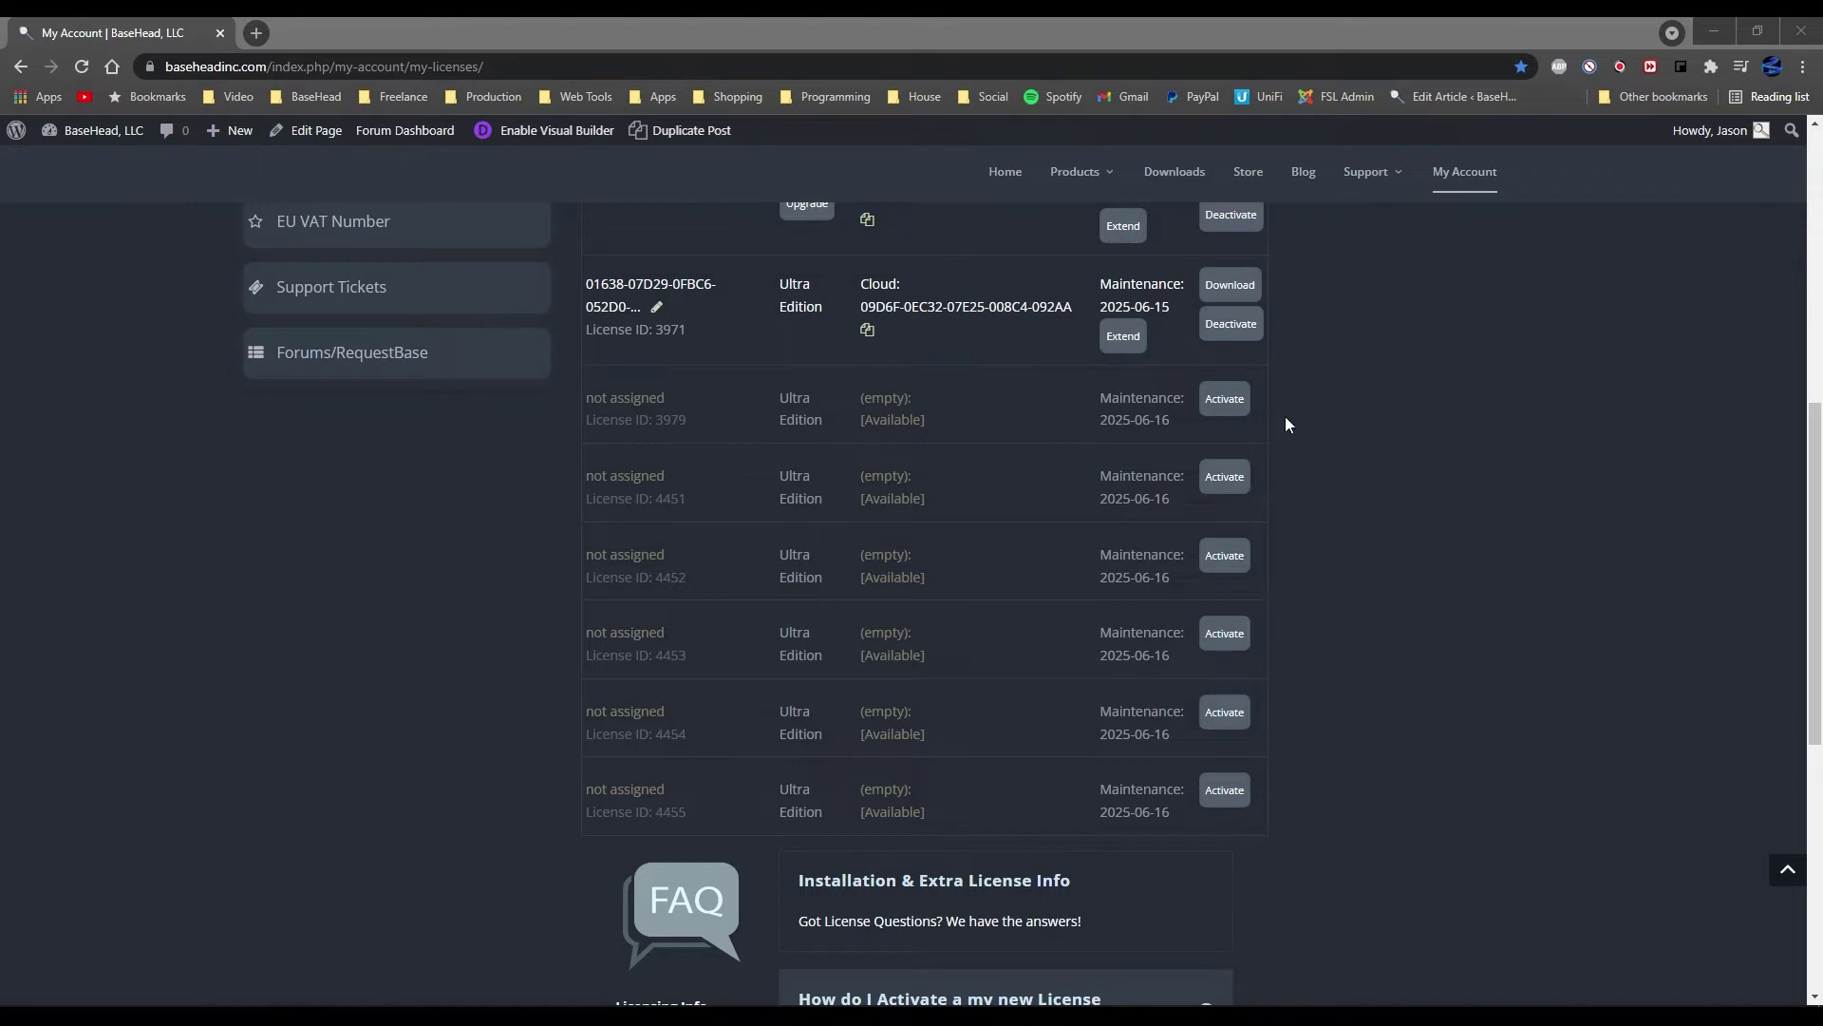
{"action": "left_click", "coordinate": [1224, 397]}
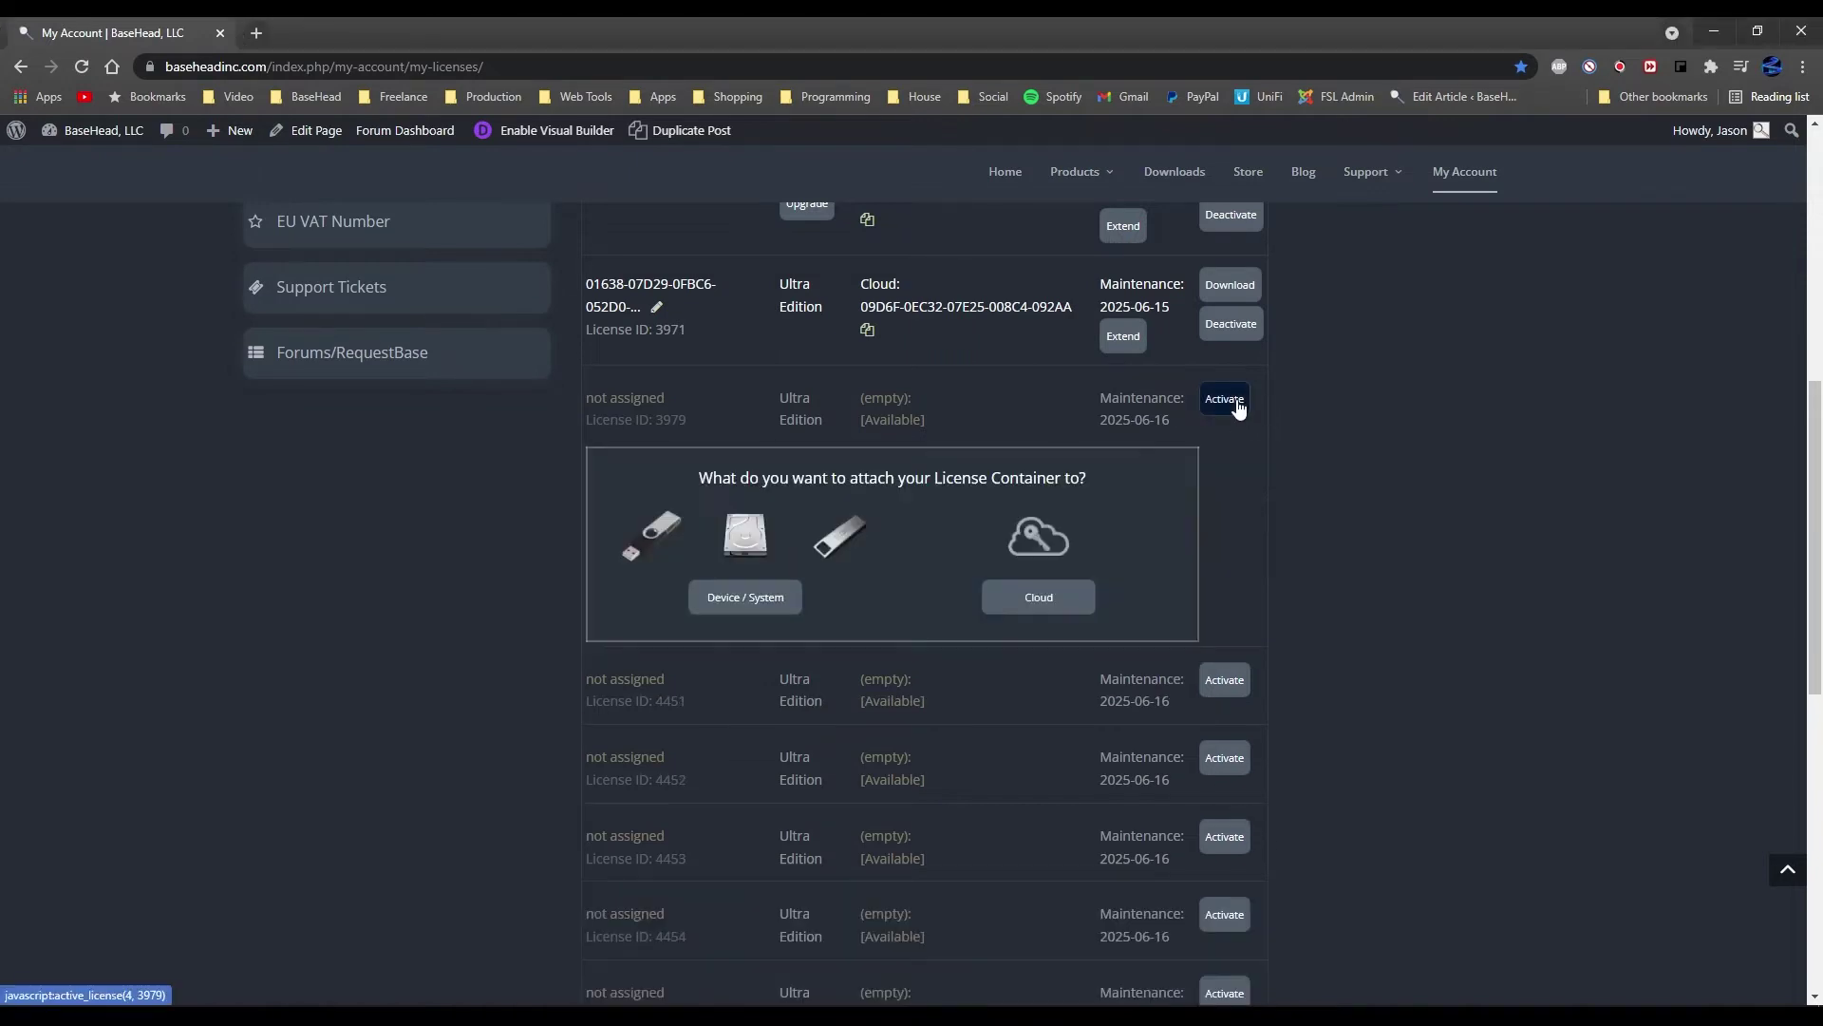
{"action": "left_click", "coordinate": [1033, 598]}
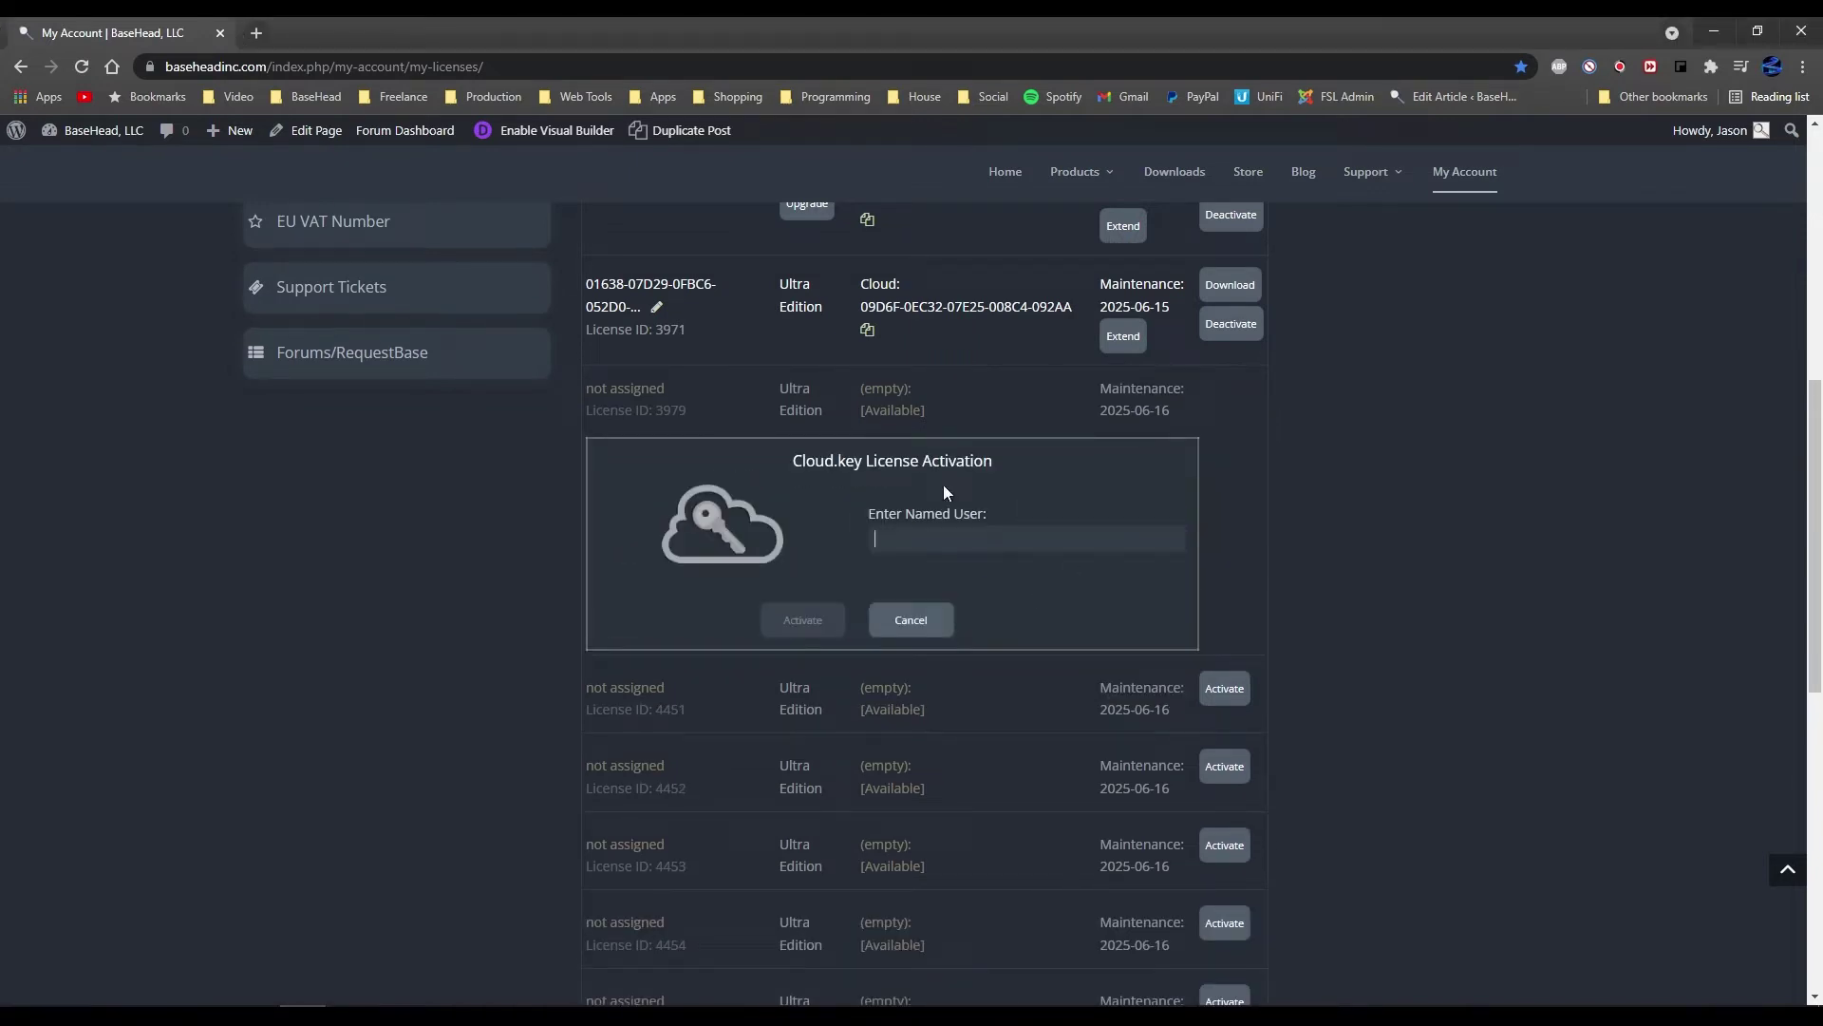
{"action": "left_click", "coordinate": [870, 536]}
{"action": "type", "text": "Jason"}
{"action": "left_click", "coordinate": [803, 632]}
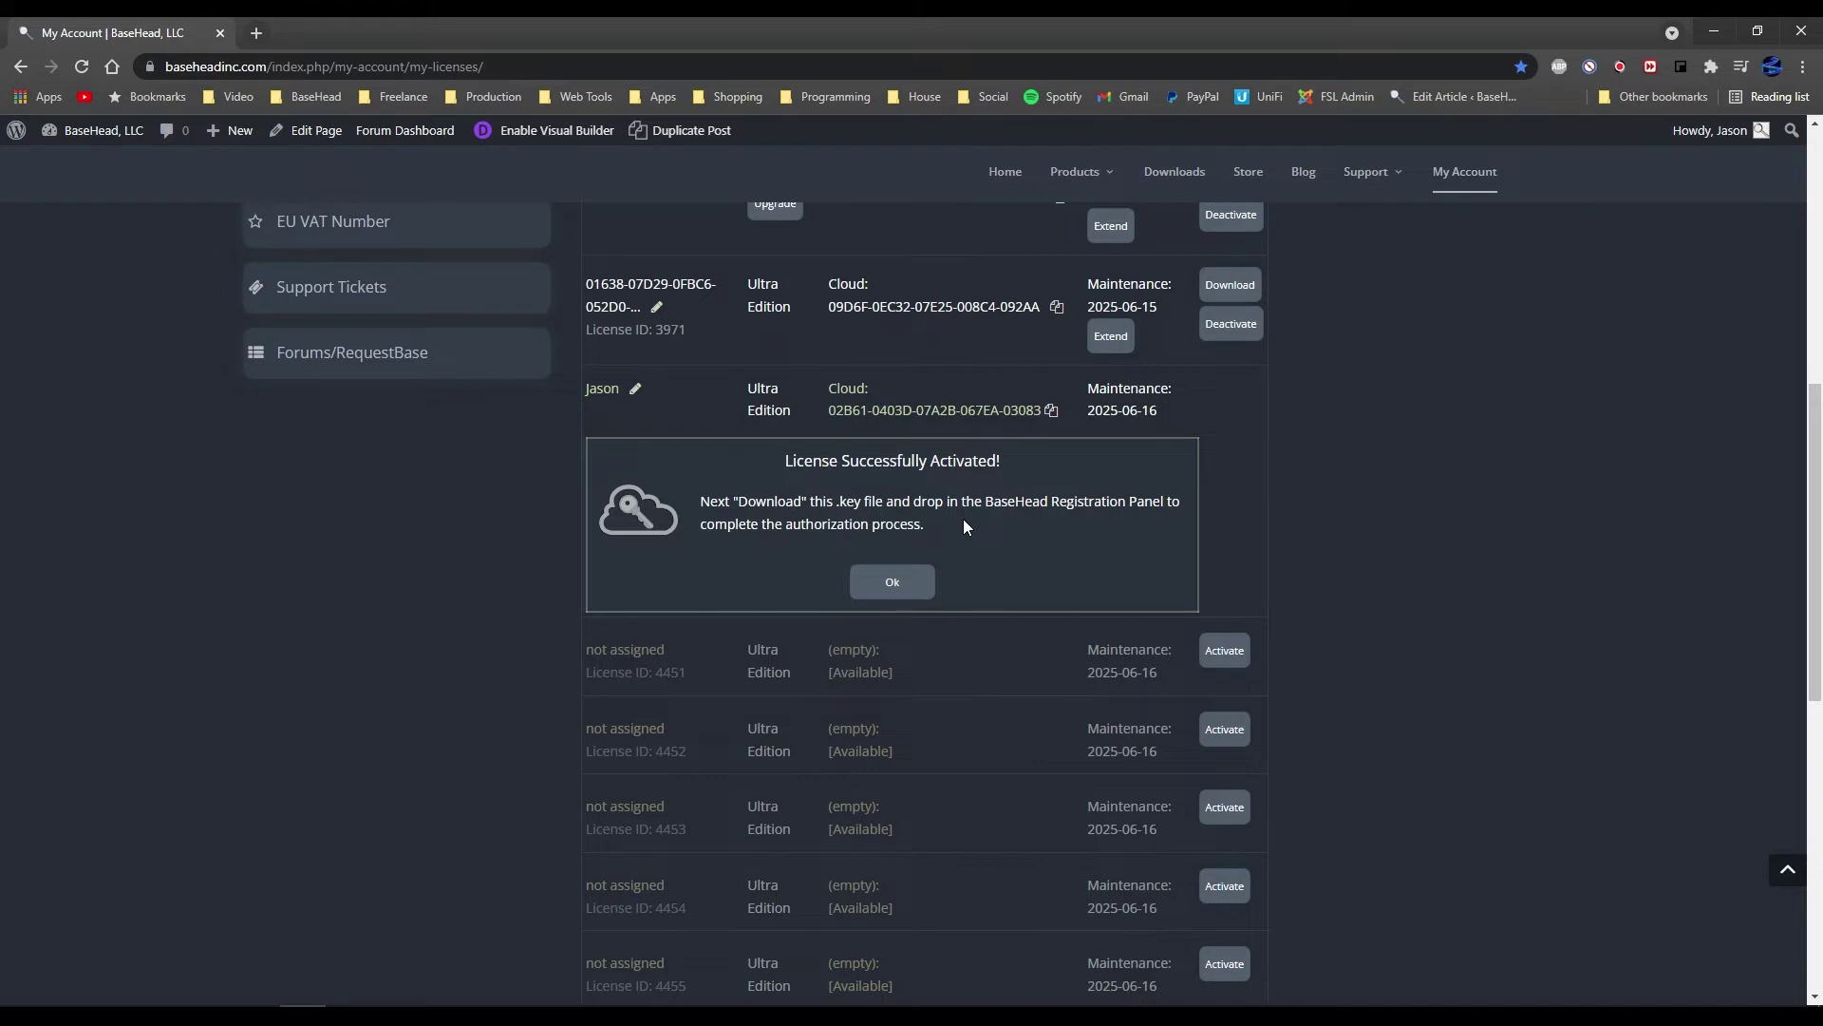
{"action": "left_click", "coordinate": [893, 581]}
Download the newly activated license's key file and save it in Documents > BaseHead 5.x > Licenses.
{"action": "left_click", "coordinate": [1245, 393]}
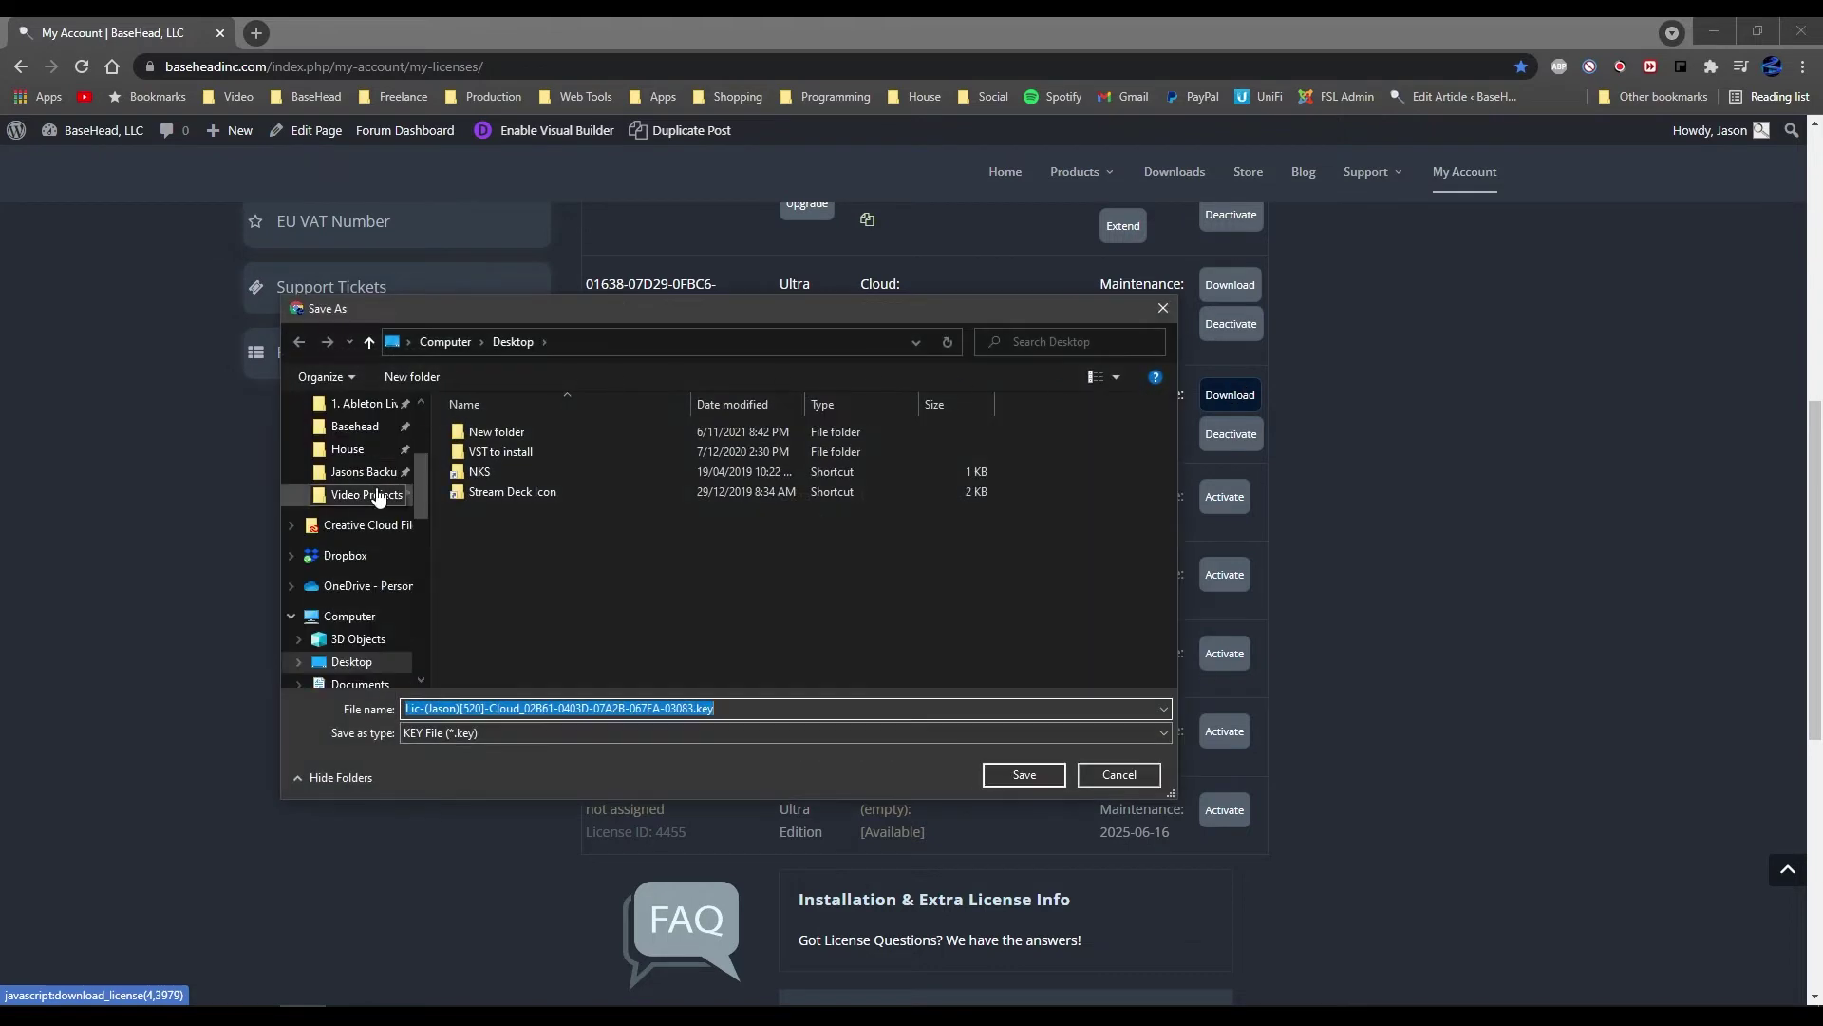
{"action": "scroll", "coordinate": [377, 495], "scroll_direction": "up", "scroll_amount": 3}
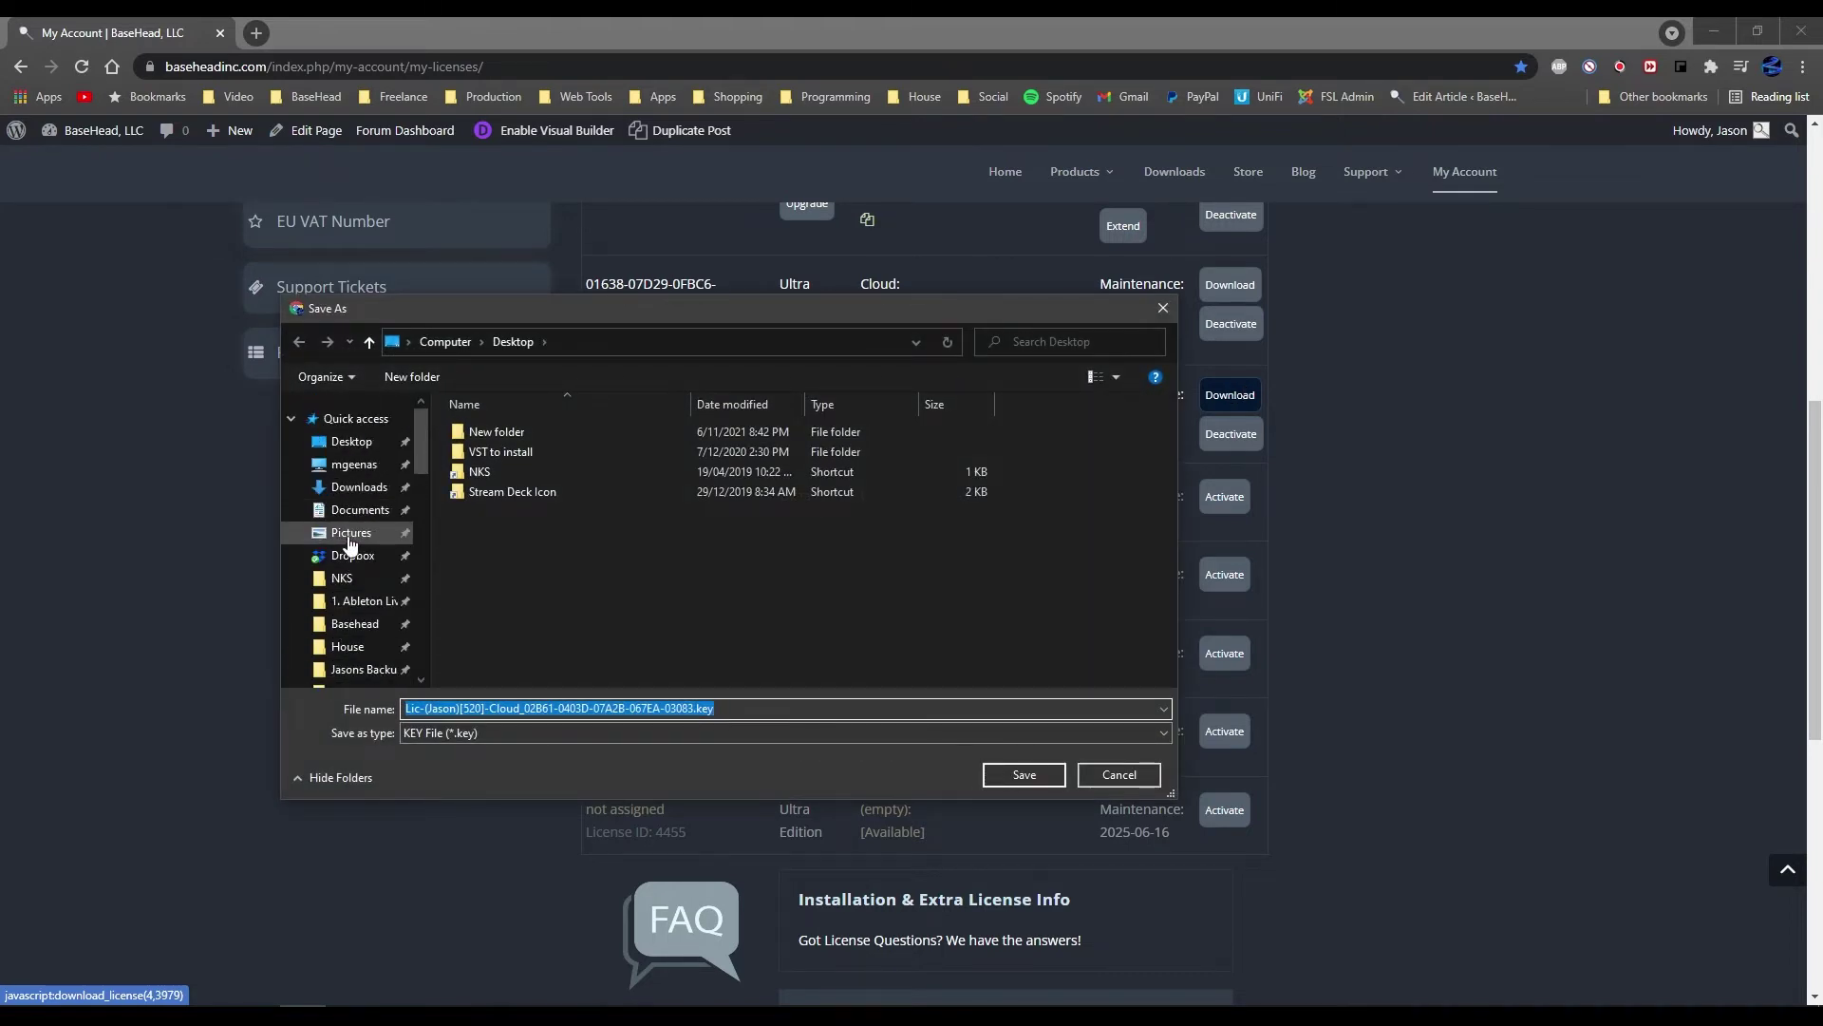
{"action": "left_click", "coordinate": [360, 510]}
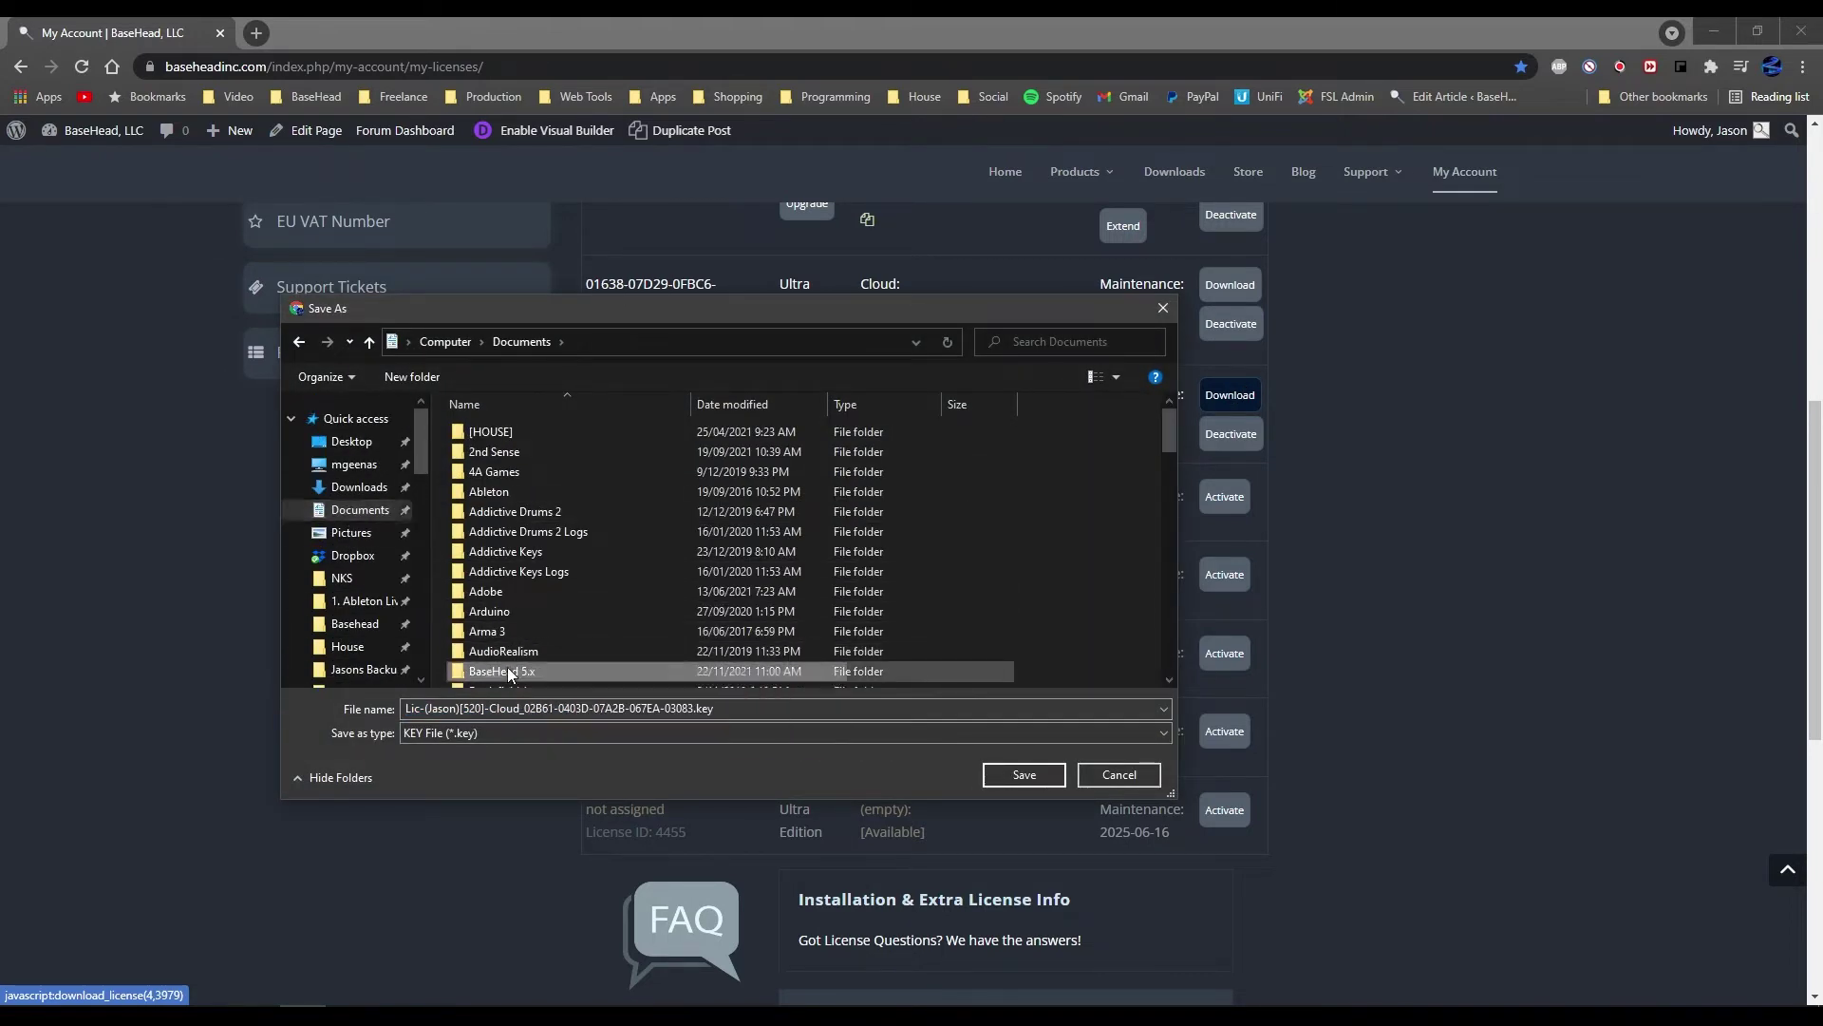
{"action": "double_click", "coordinate": [503, 671]}
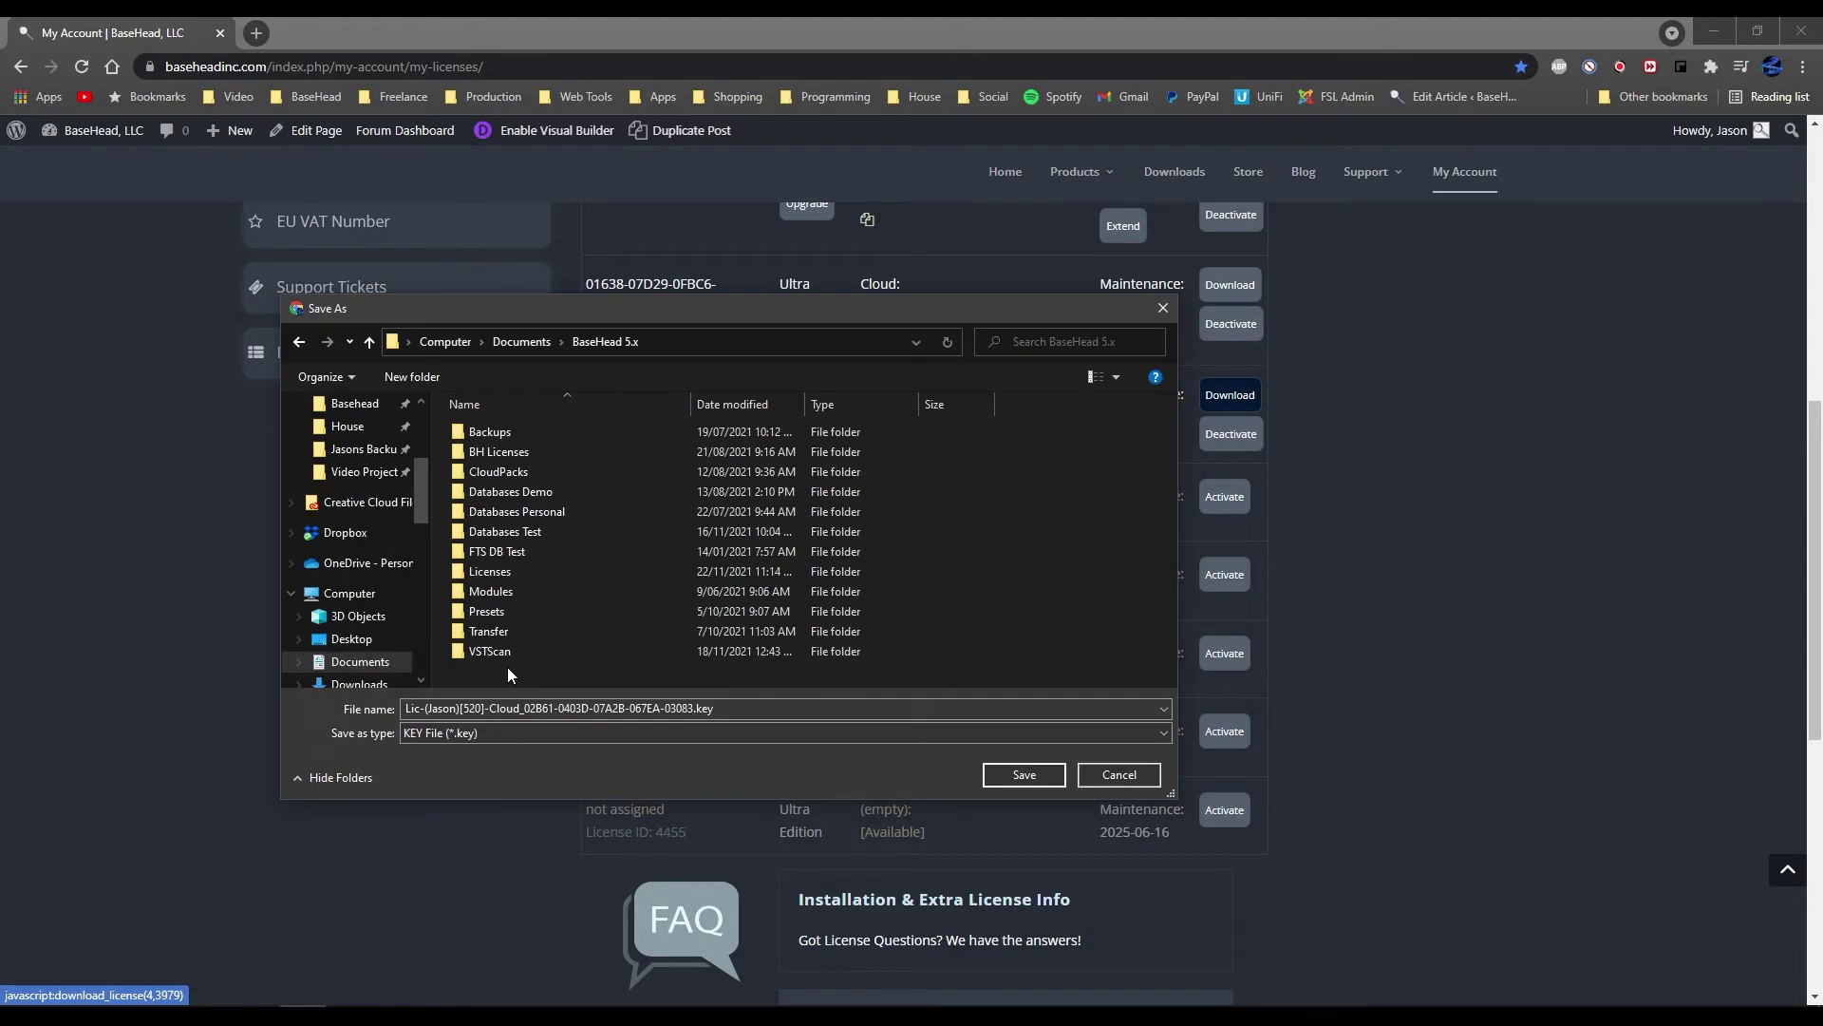
{"action": "double_click", "coordinate": [496, 573]}
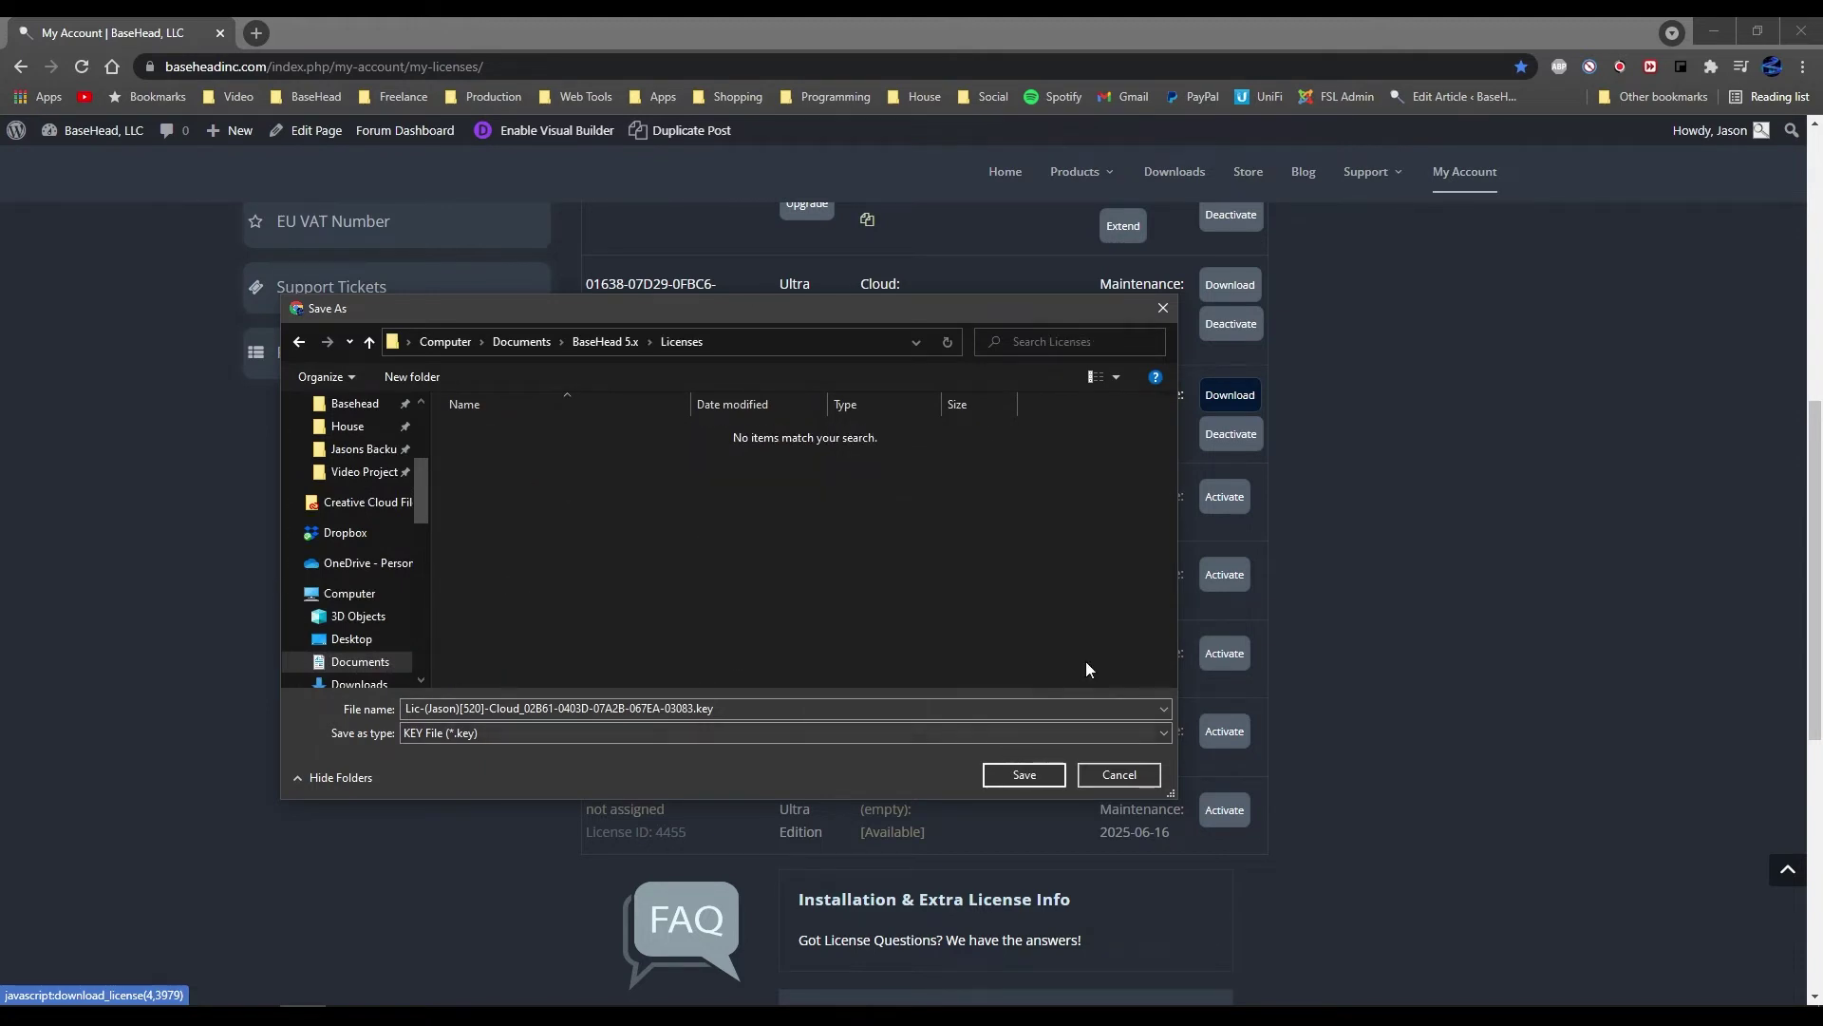
{"action": "left_click", "coordinate": [1032, 778]}
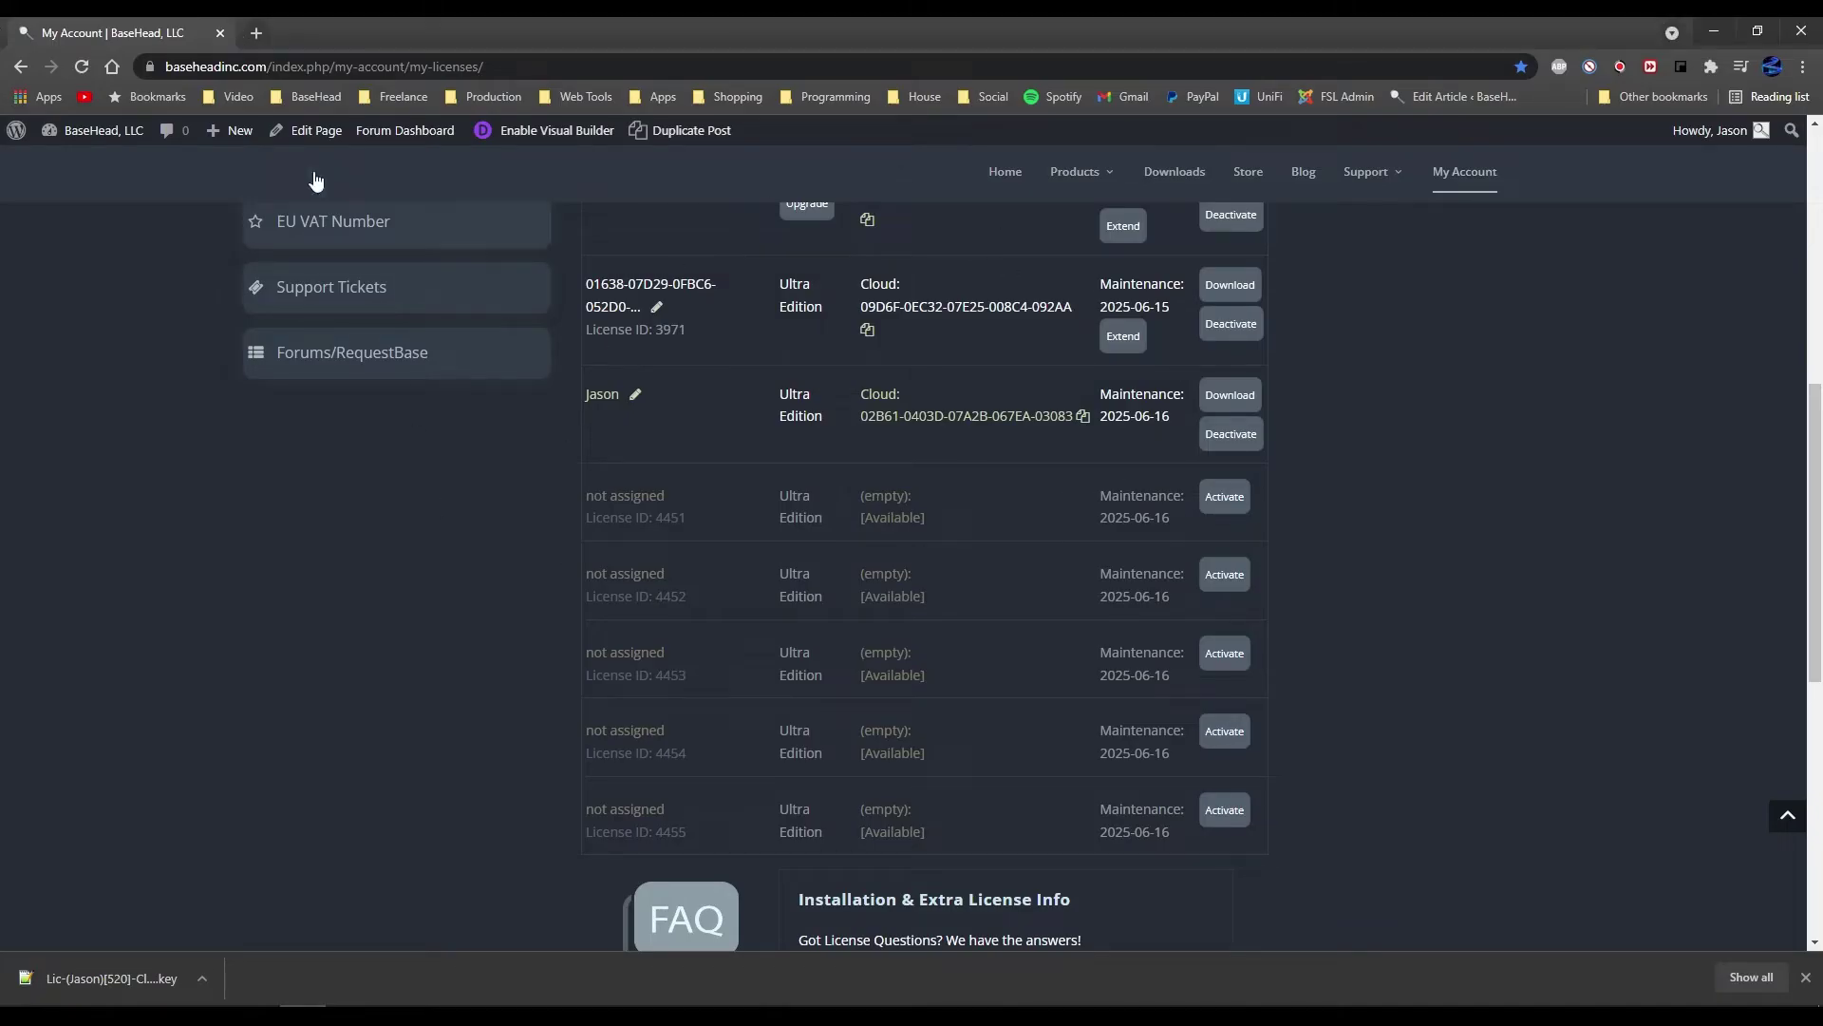
Refresh the licenses page and check the login info of the newly activated cloud license.
{"action": "left_click", "coordinate": [84, 75]}
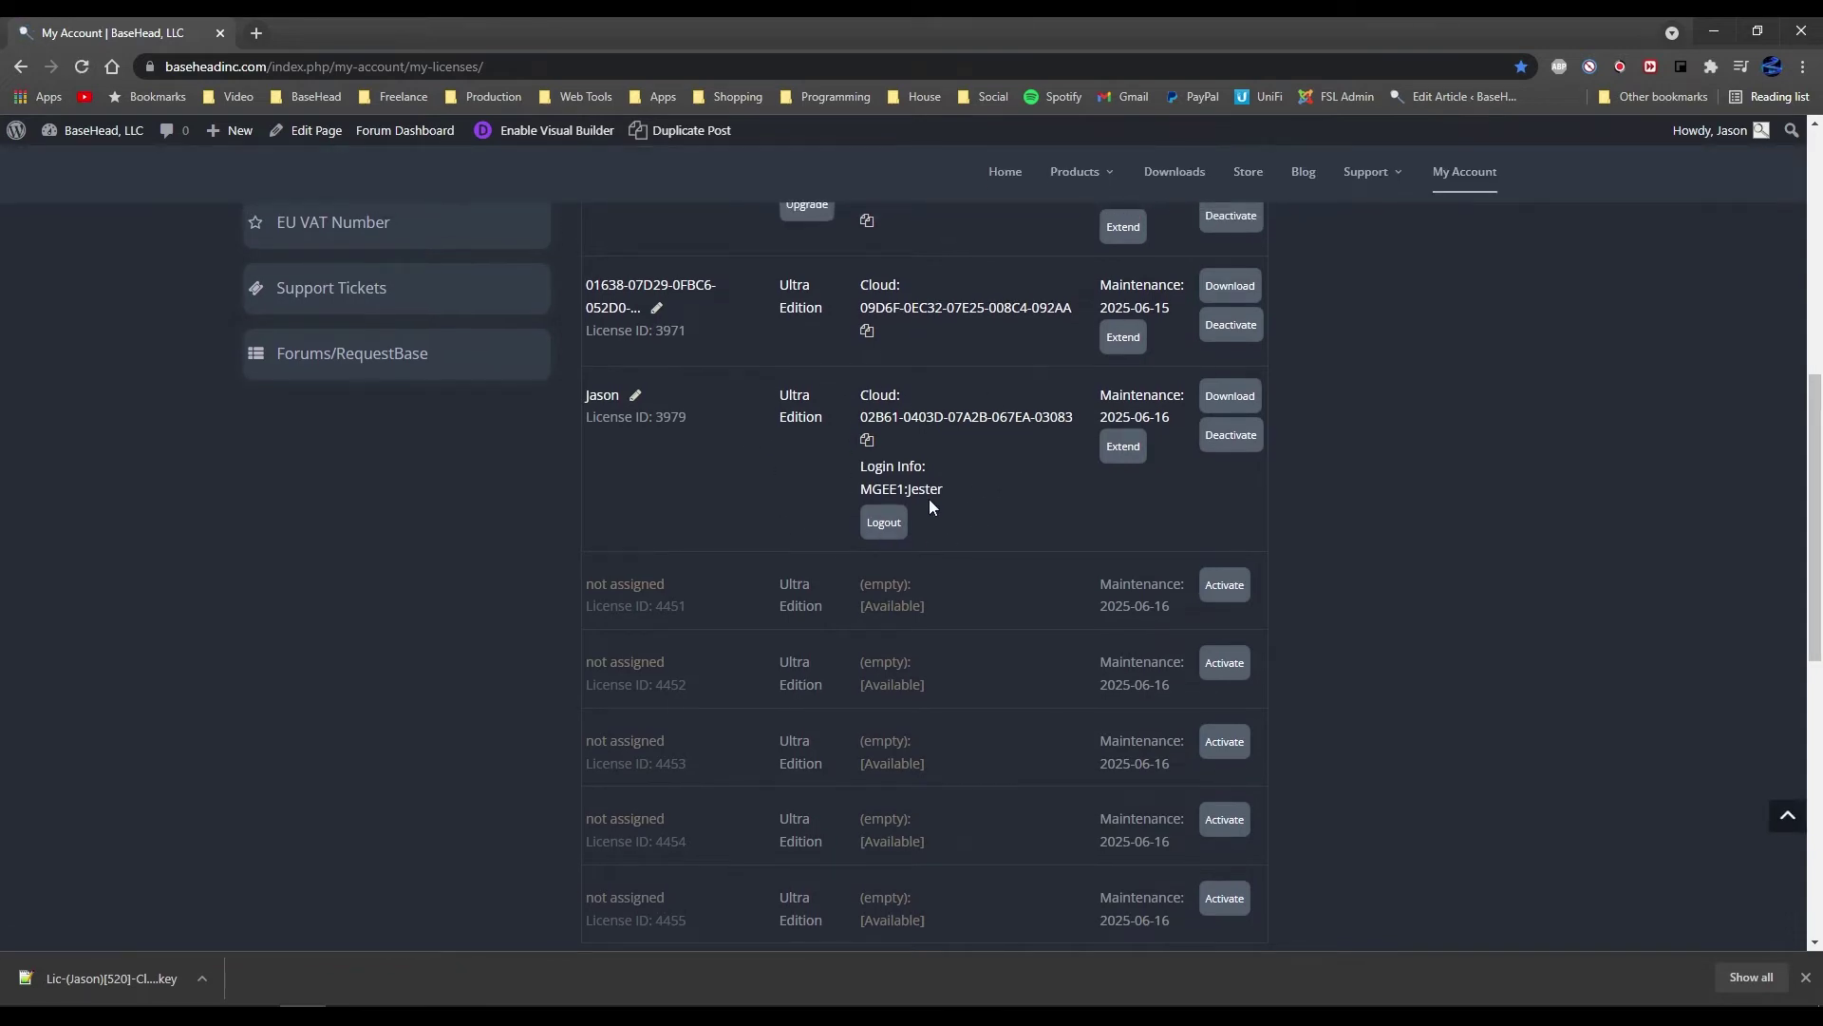
{"action": "left_click_drag", "start_coordinate": [924, 482], "coordinate": [863, 488]}
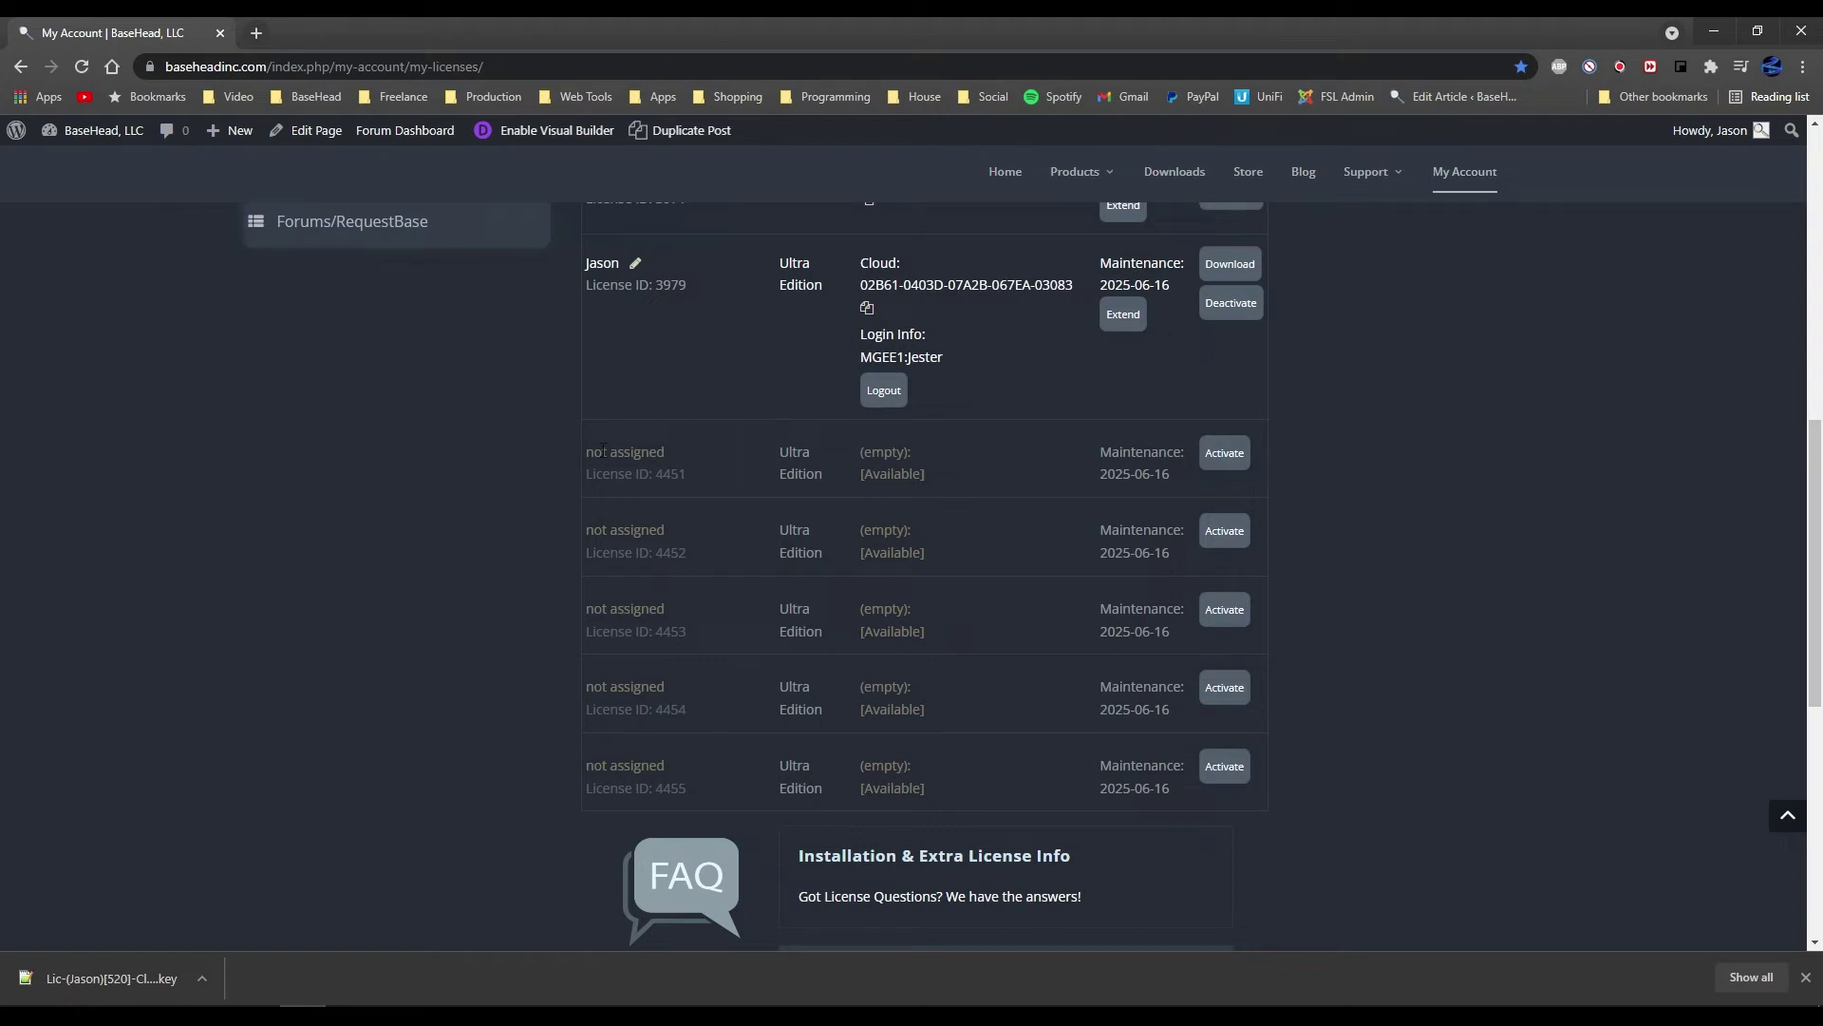
Activate the next unassigned Ultra Edition license as a Cloud license for the named user "User 2".
{"action": "left_click", "coordinate": [1235, 458]}
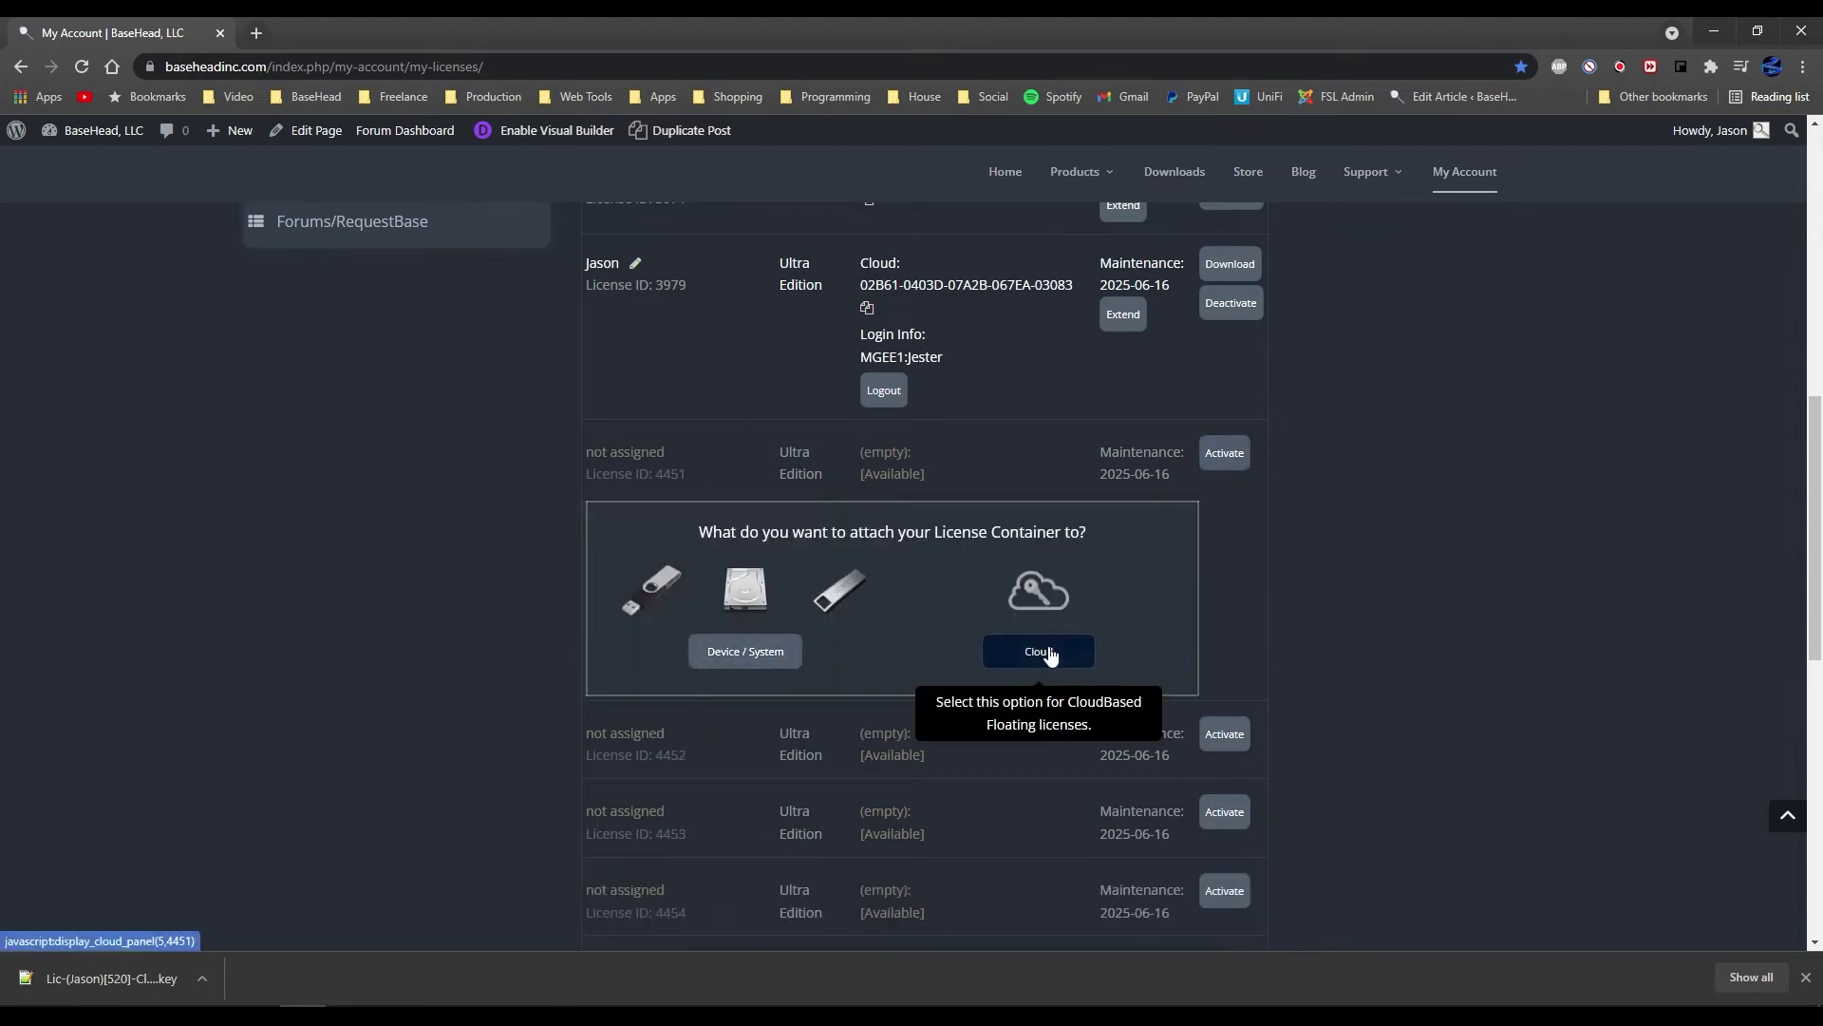
{"action": "left_click", "coordinate": [1041, 650]}
{"action": "type", "text": "U"}
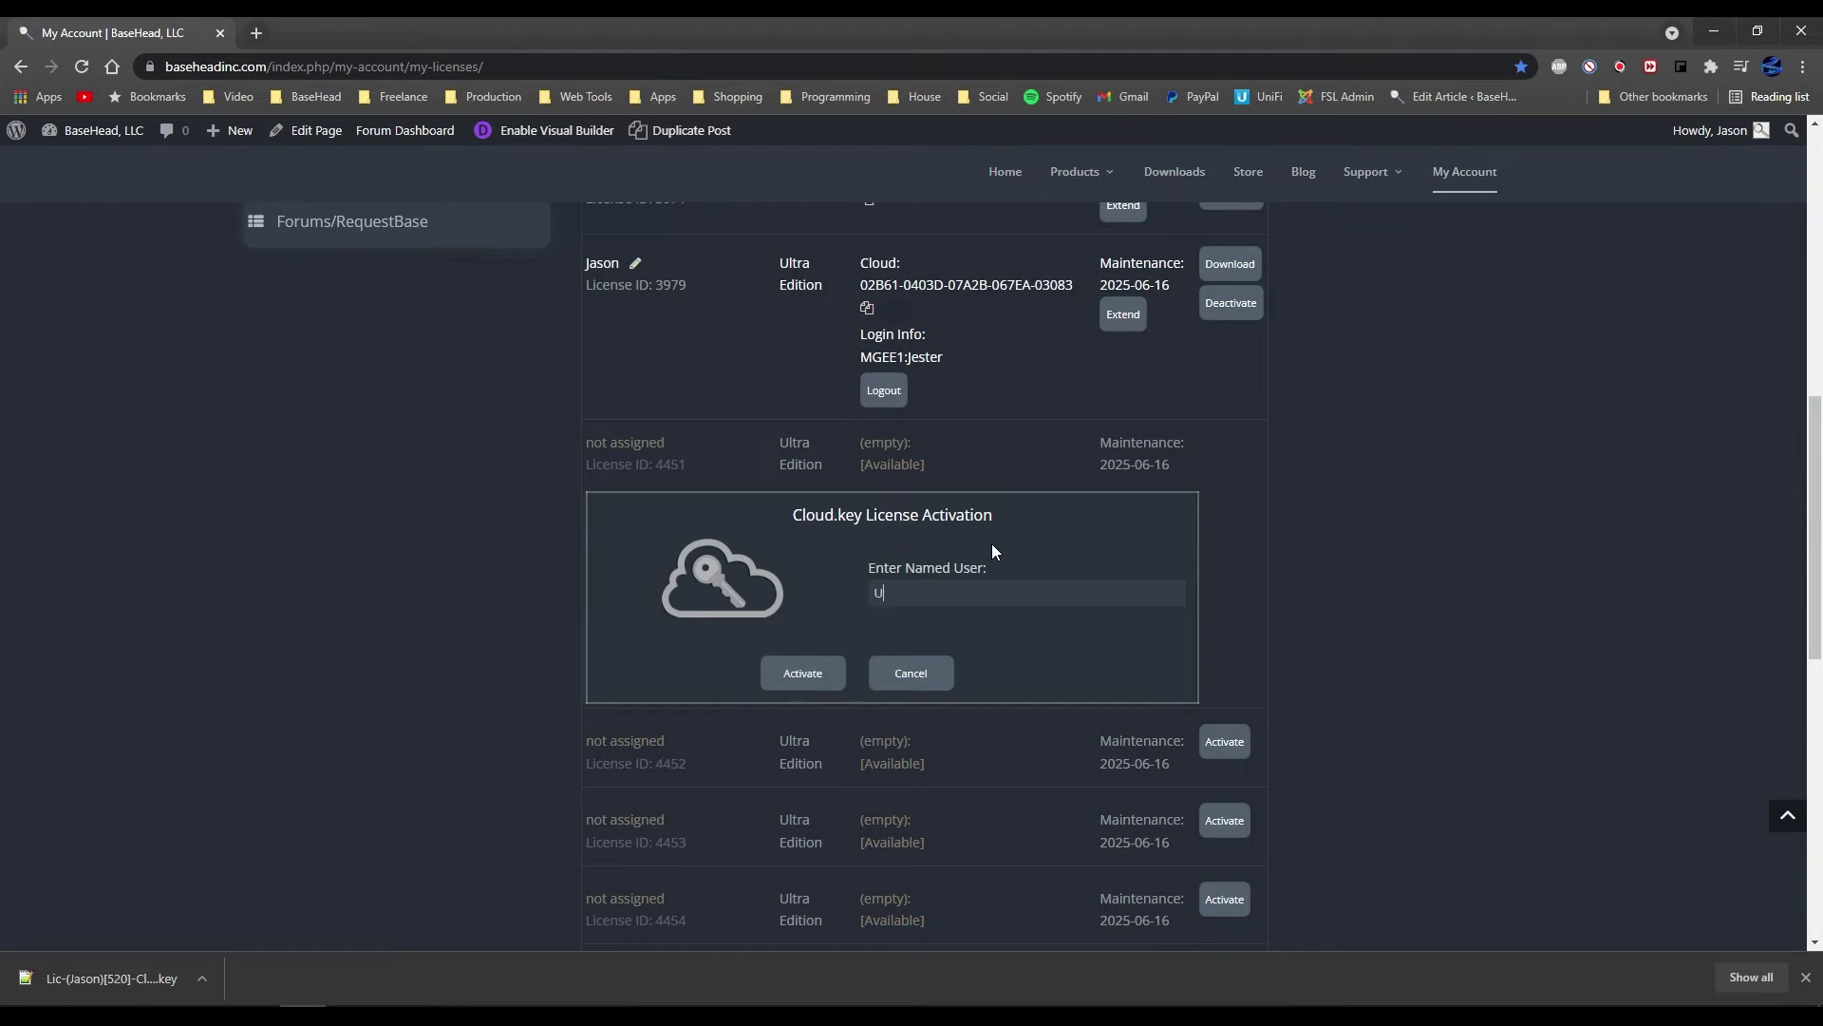
{"action": "type", "text": "ser 2"}
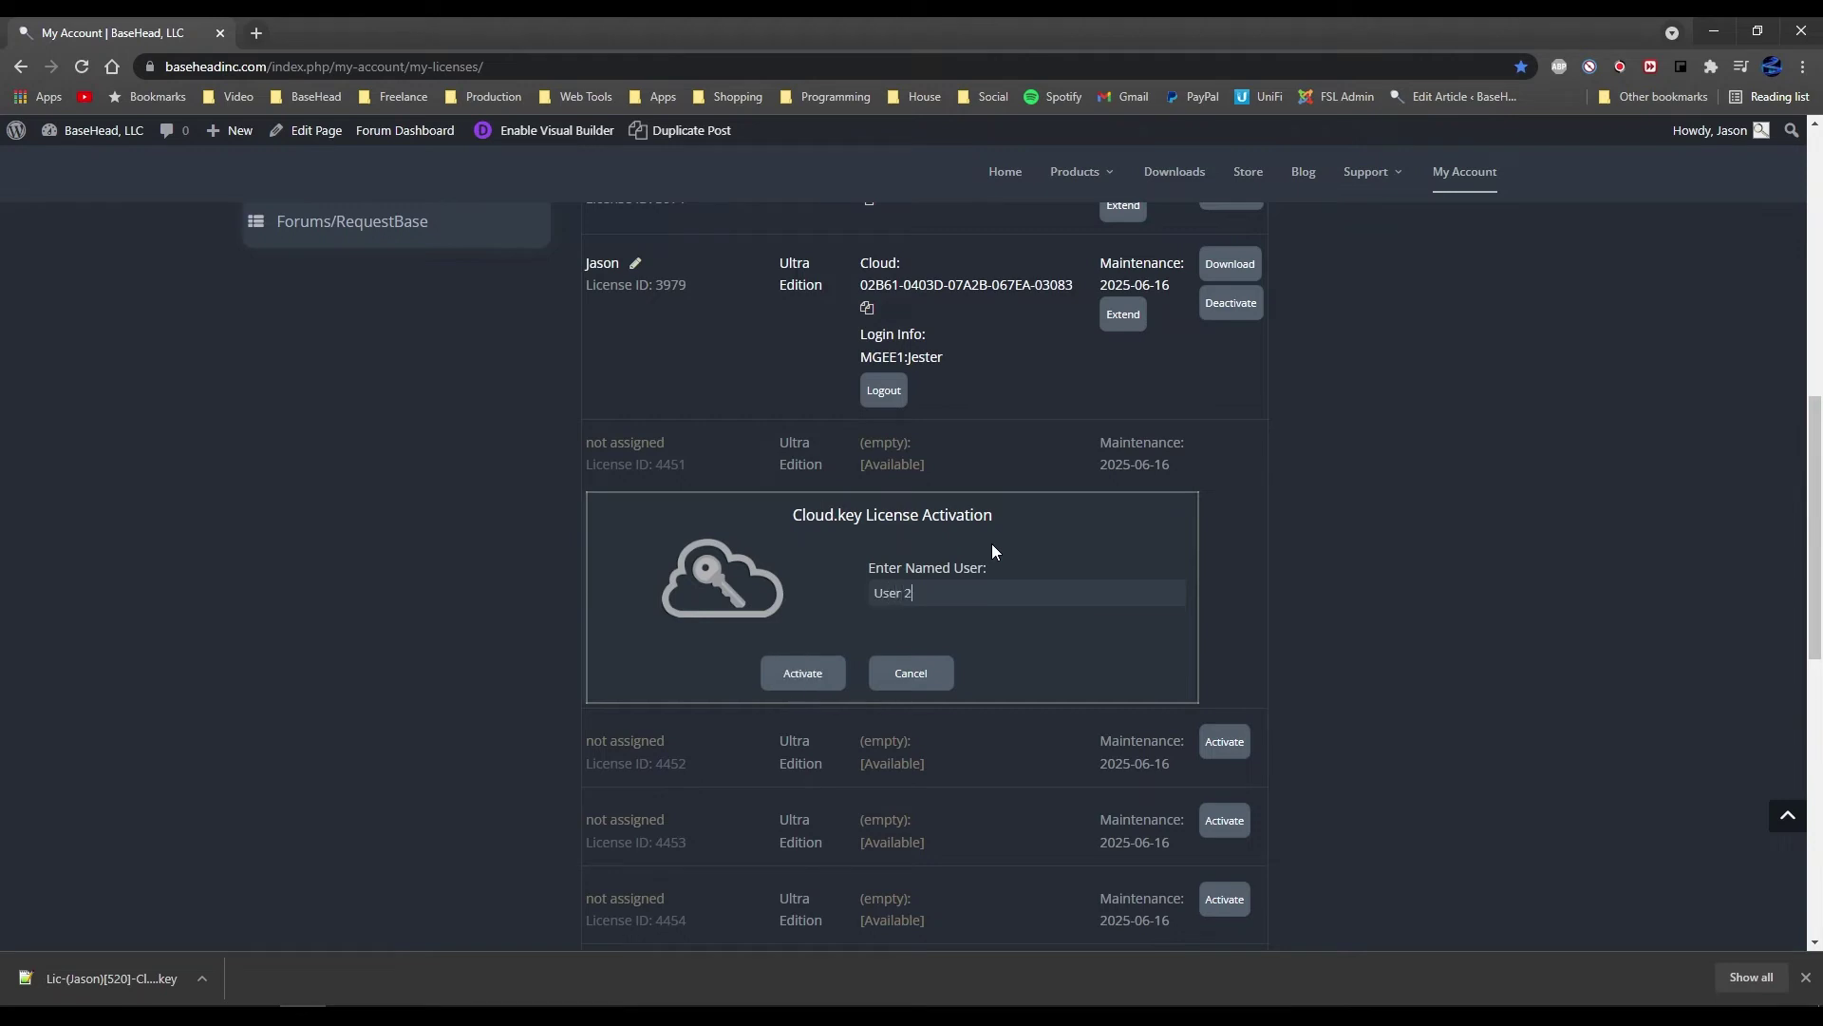
{"action": "left_click", "coordinate": [800, 676]}
{"action": "left_click", "coordinate": [926, 614]}
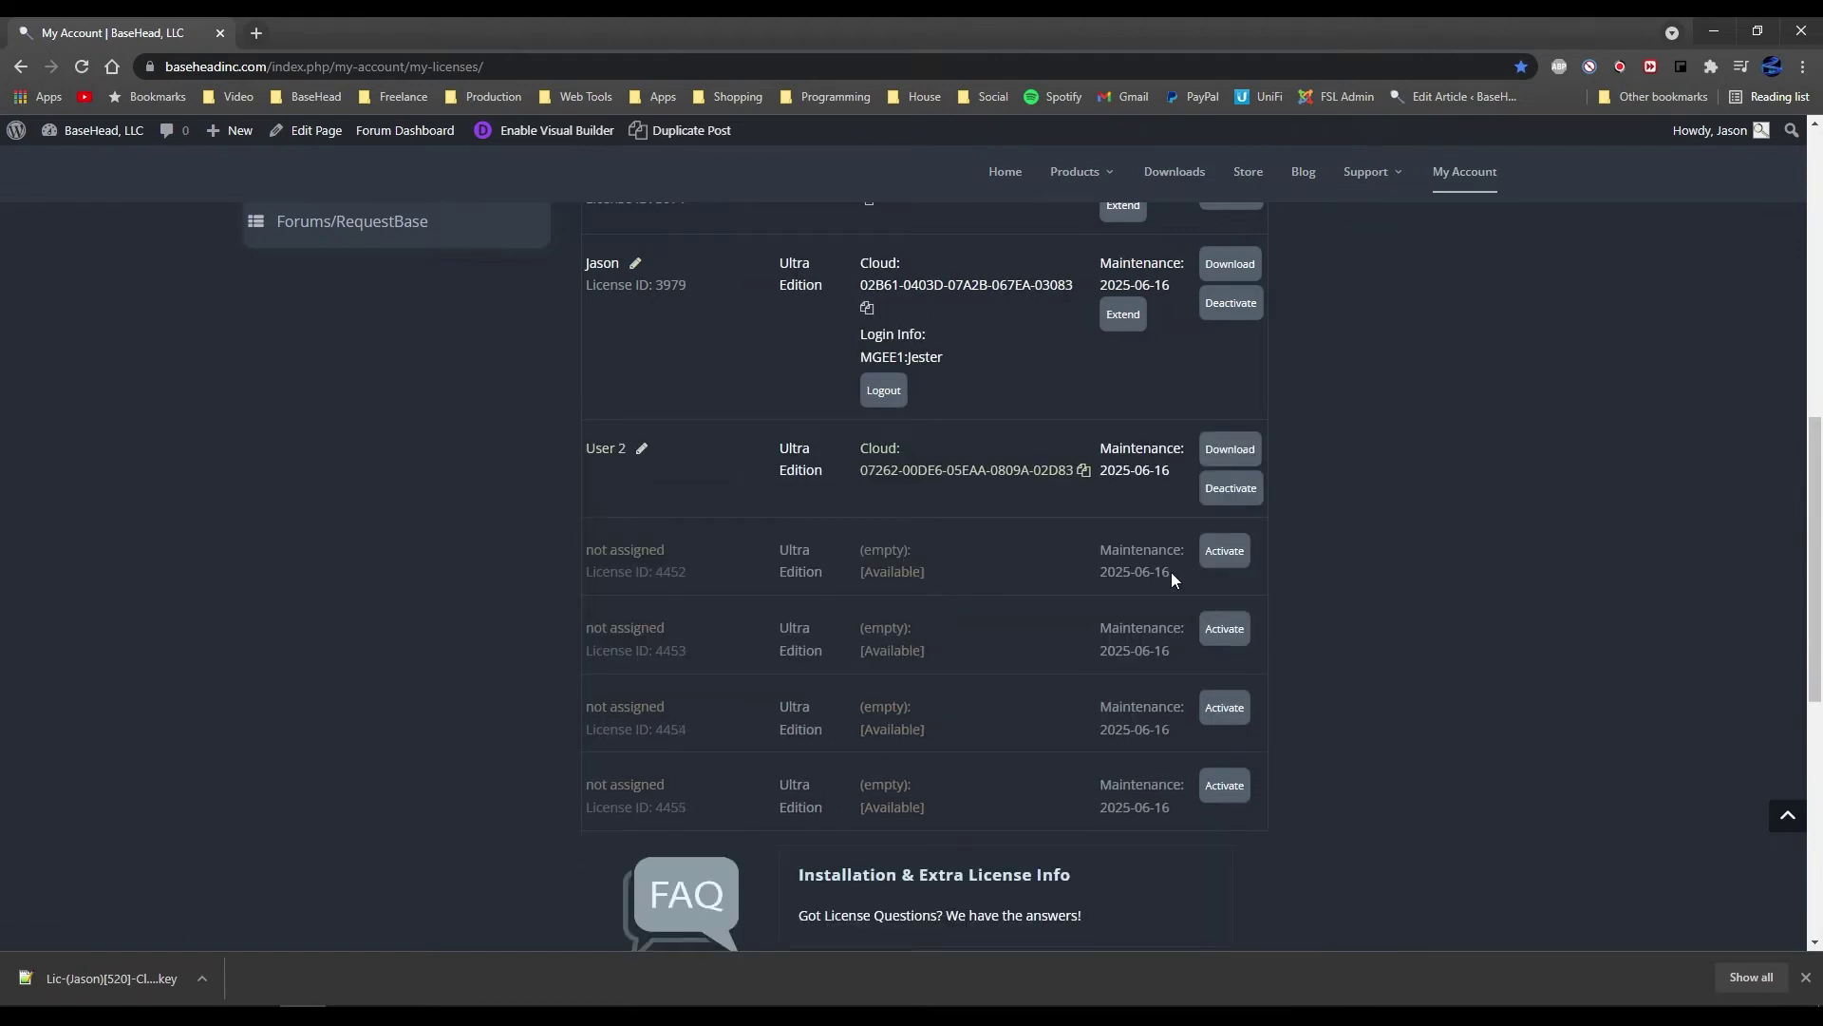
Activate another unassigned Ultra Edition license as a Cloud license for the named user "User 3".
{"action": "left_click", "coordinate": [1225, 551]}
{"action": "left_click", "coordinate": [1035, 747]}
{"action": "left_click", "coordinate": [965, 704]}
{"action": "type", "text": "er 3"}
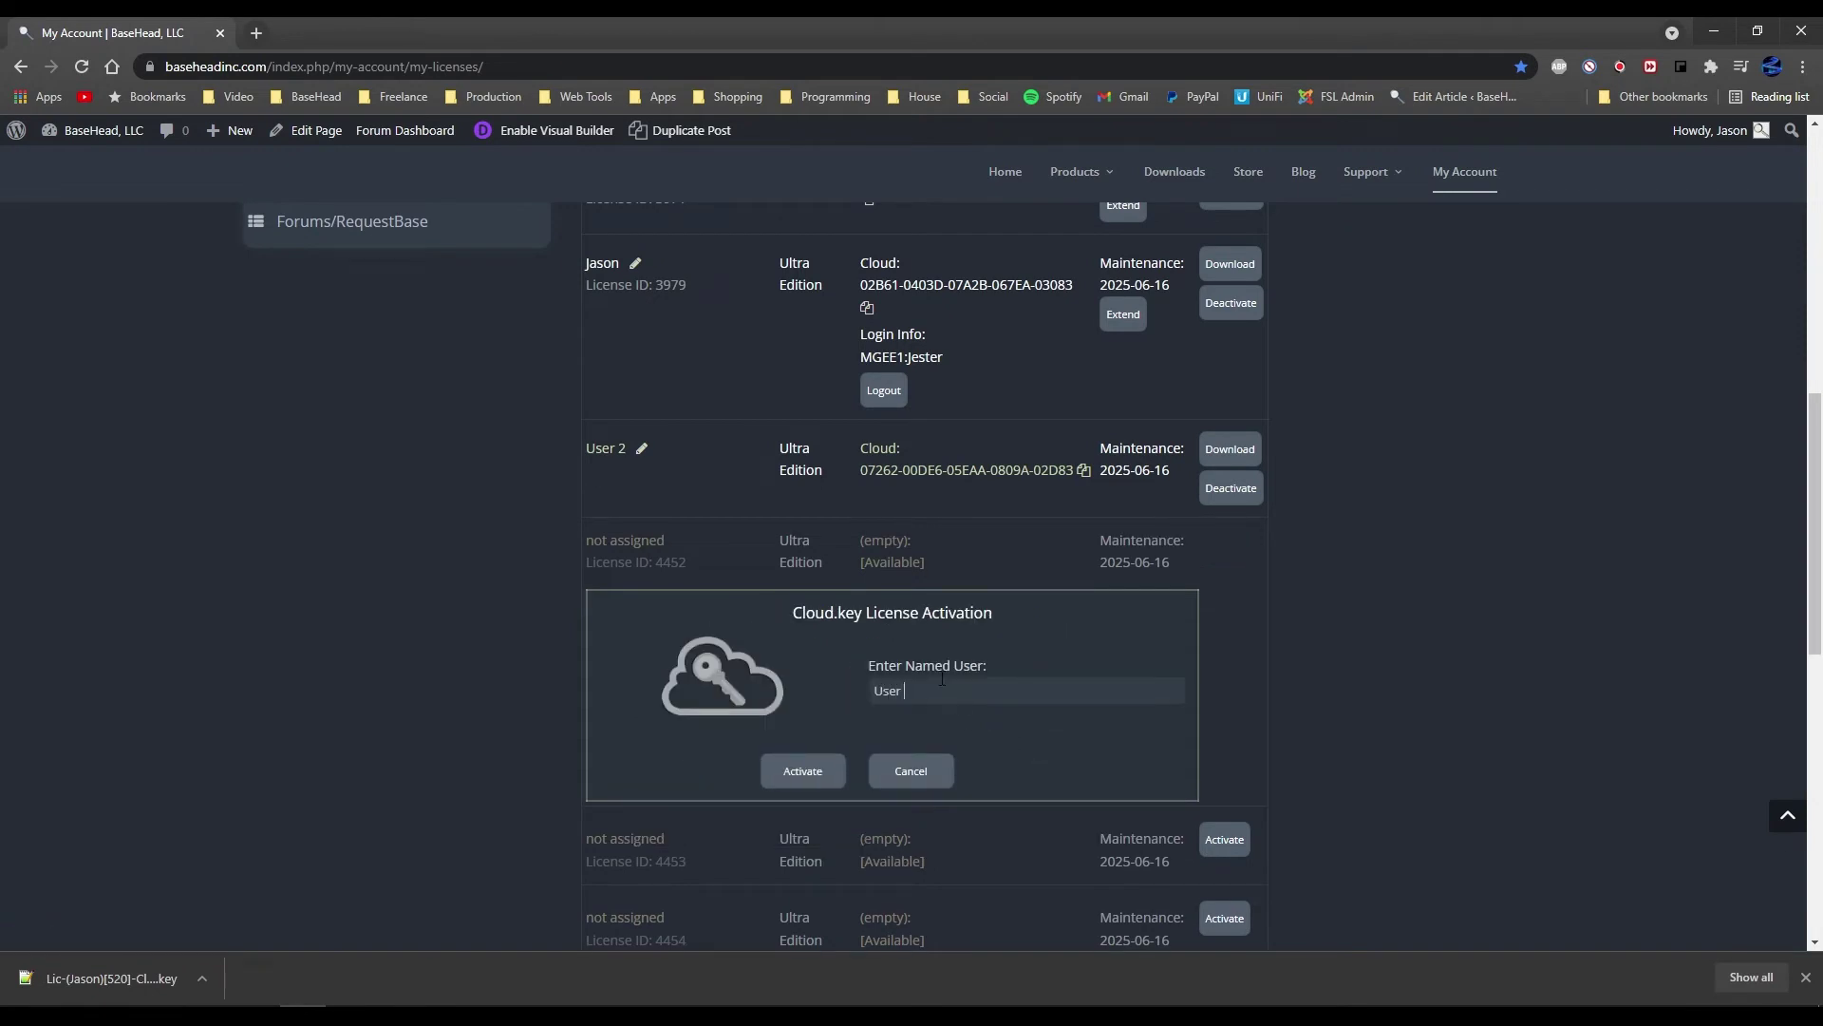
{"action": "left_click", "coordinate": [823, 772]}
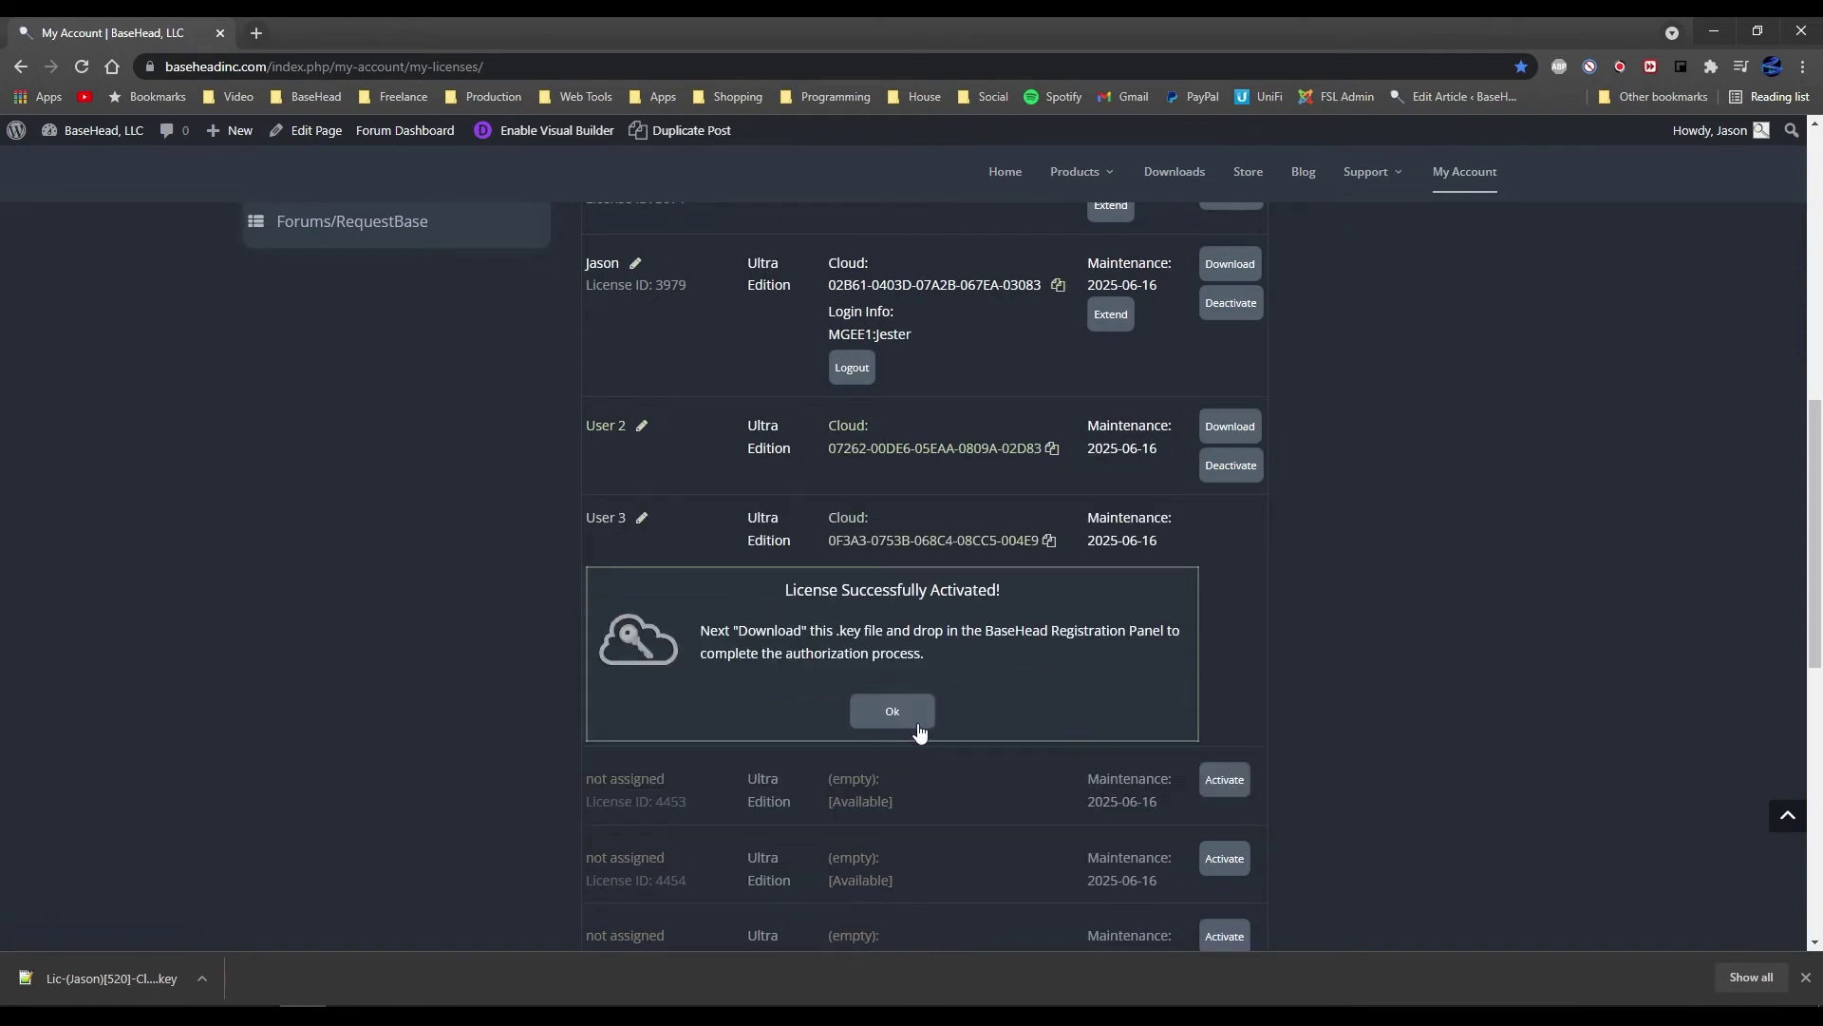
{"action": "left_click", "coordinate": [914, 724]}
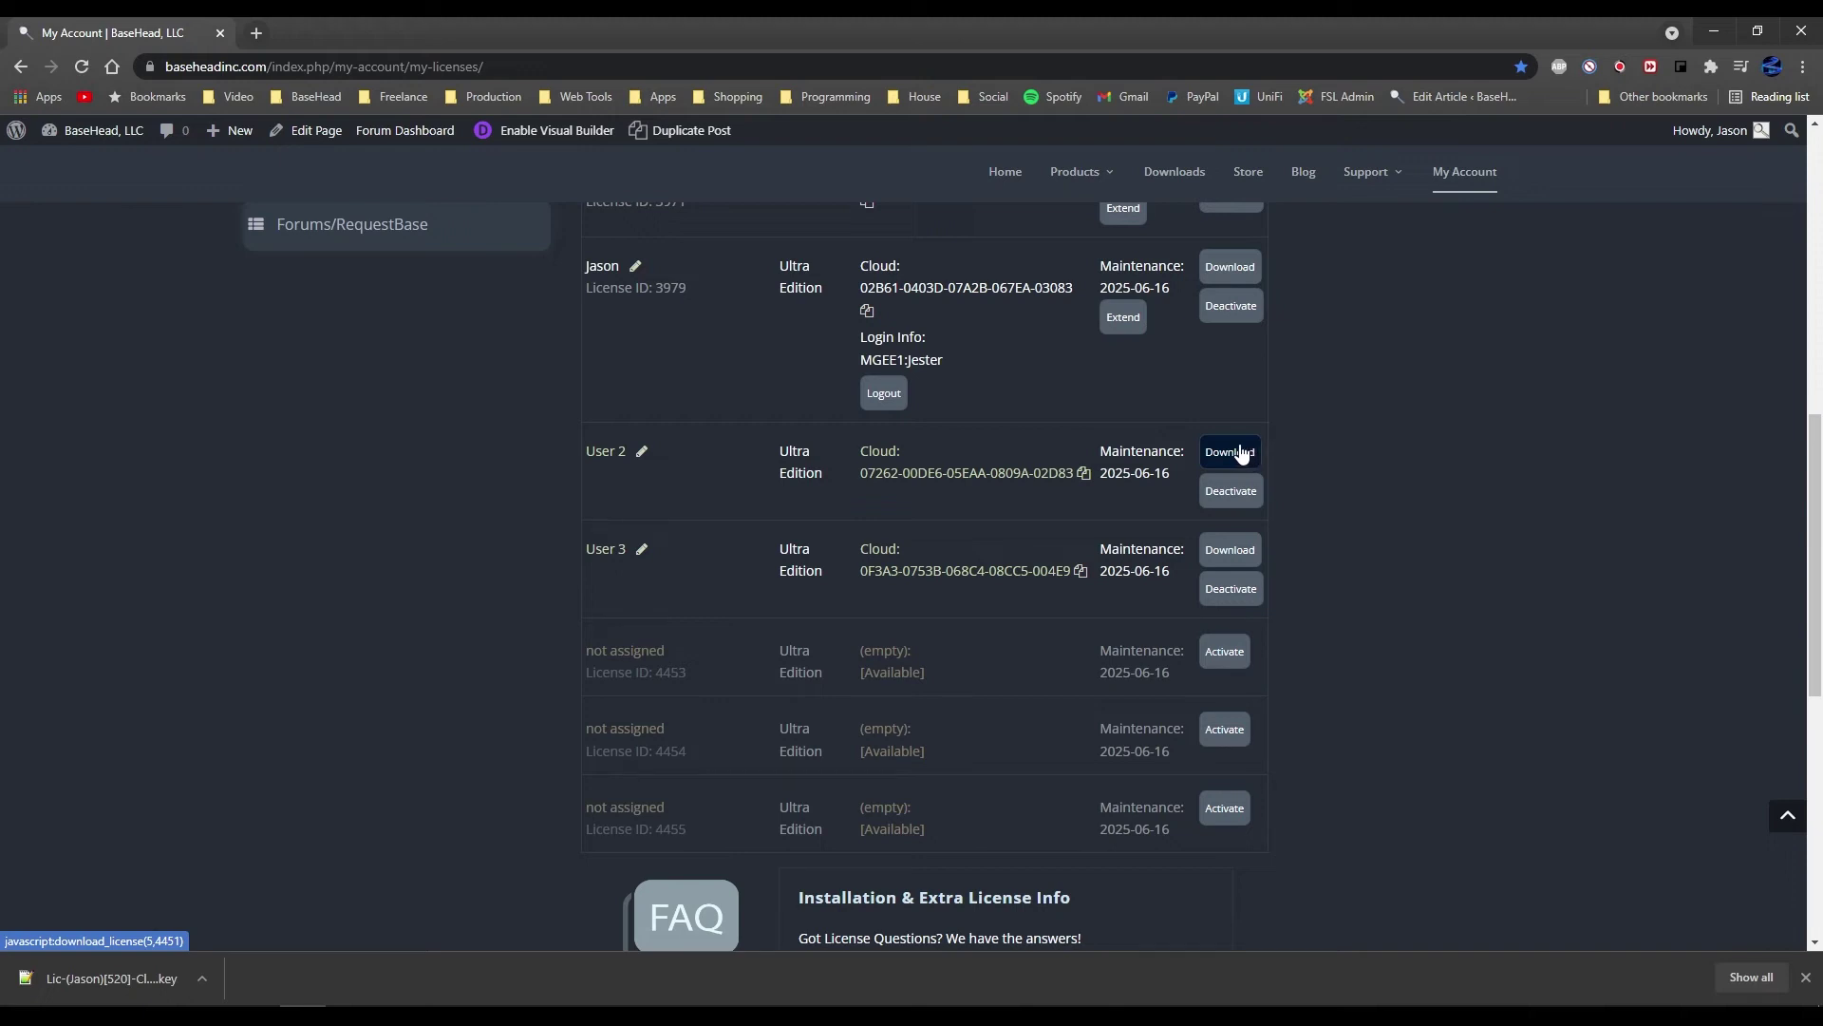
Download the User 2 and User 3 key files and save both in the BaseHead 5.x Licenses folder.
{"action": "left_click", "coordinate": [1242, 453]}
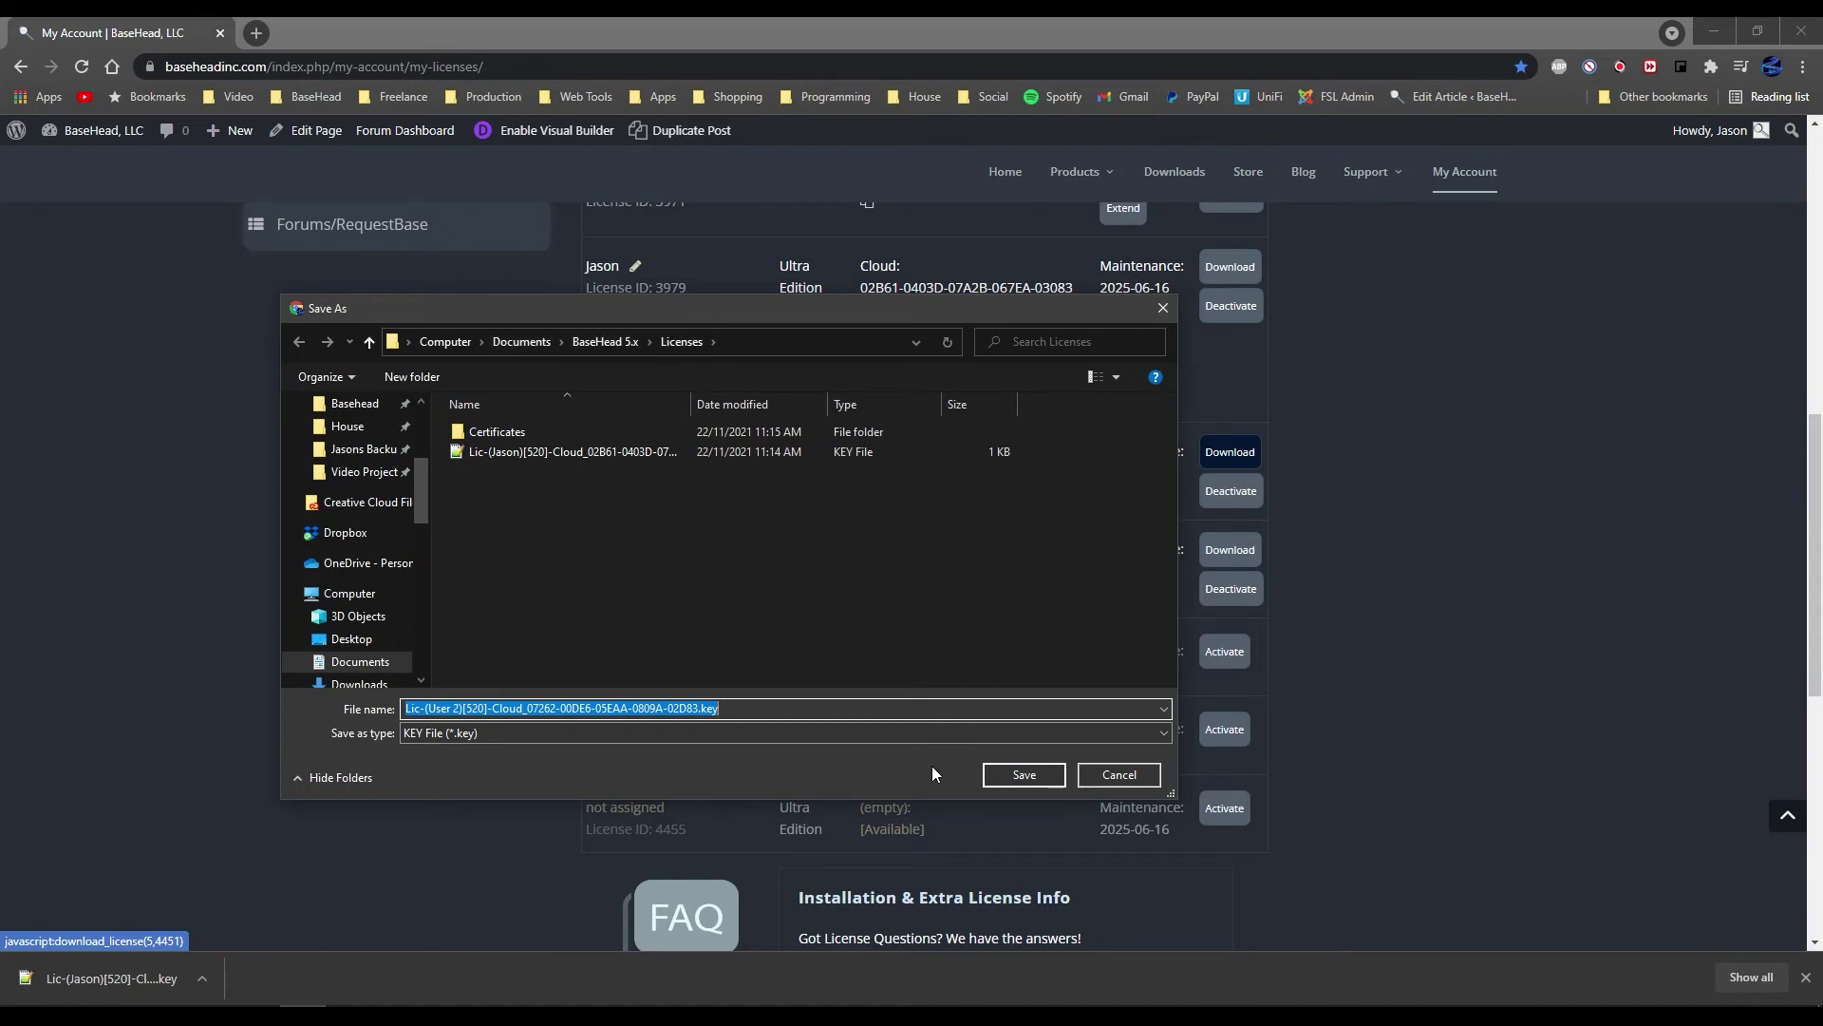
{"action": "left_click", "coordinate": [1034, 779]}
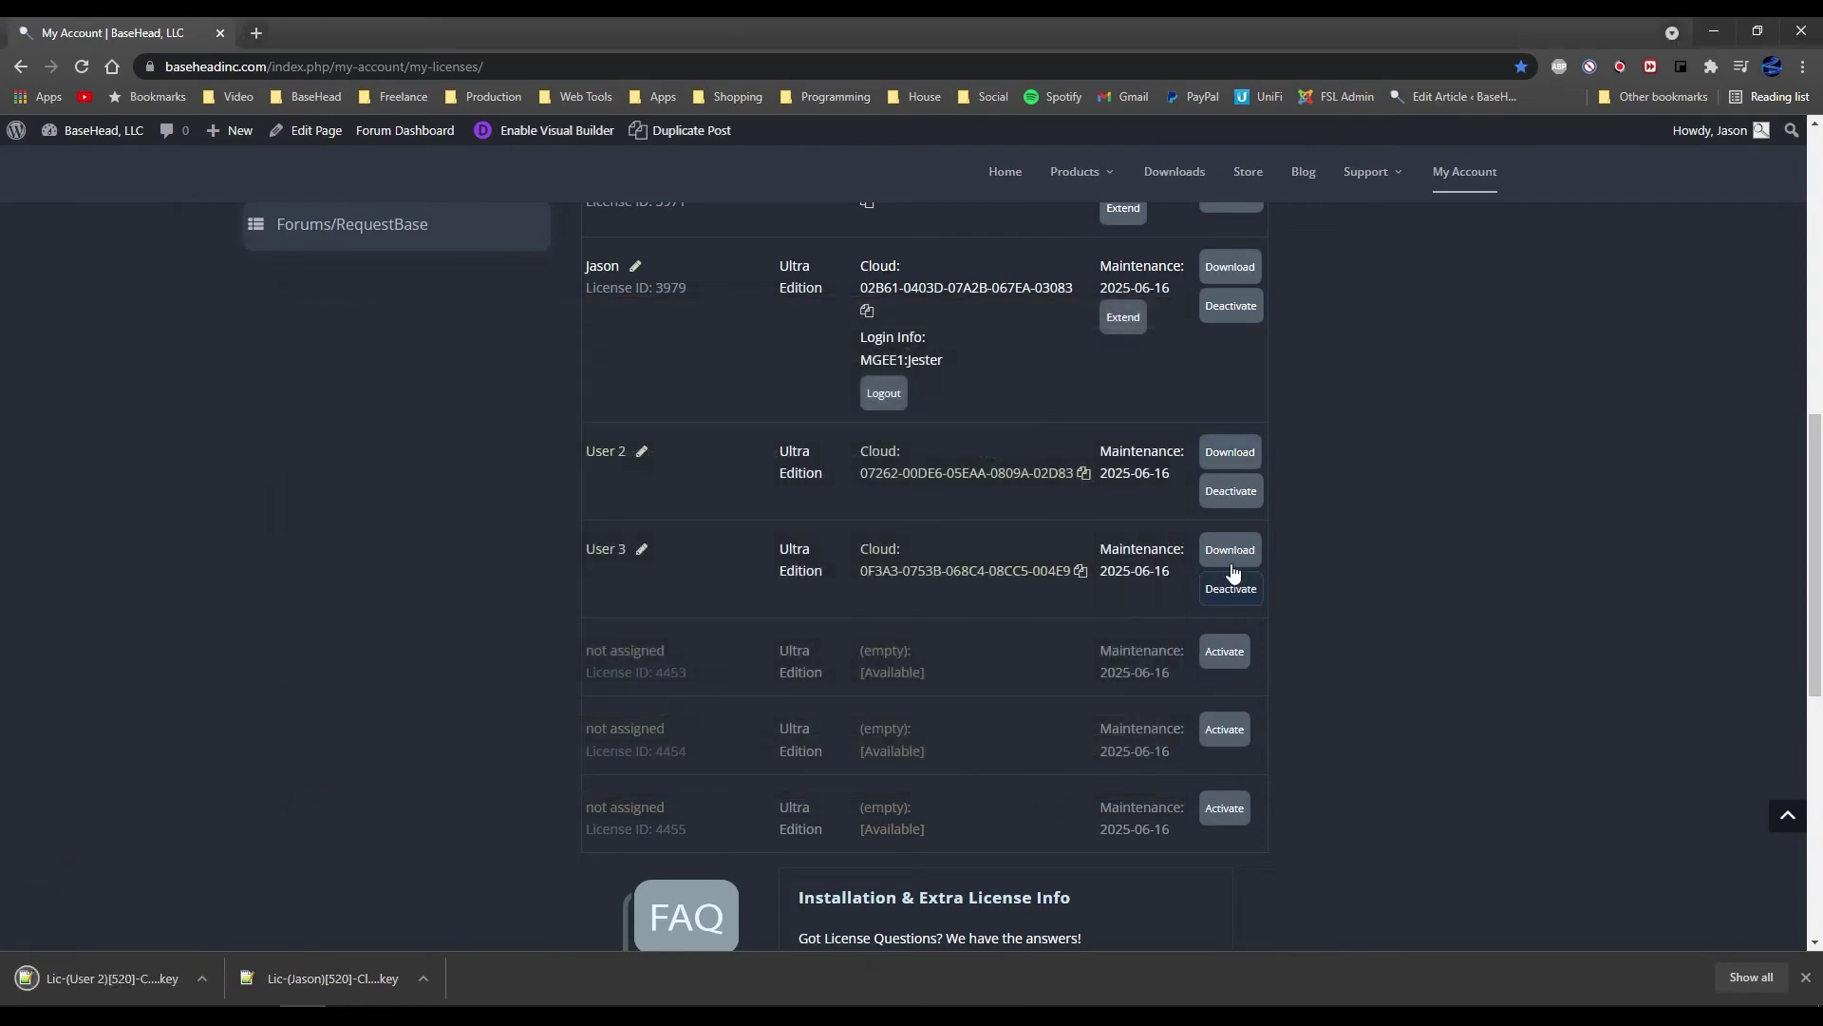
{"action": "left_click", "coordinate": [1239, 551]}
{"action": "left_click", "coordinate": [1026, 774]}
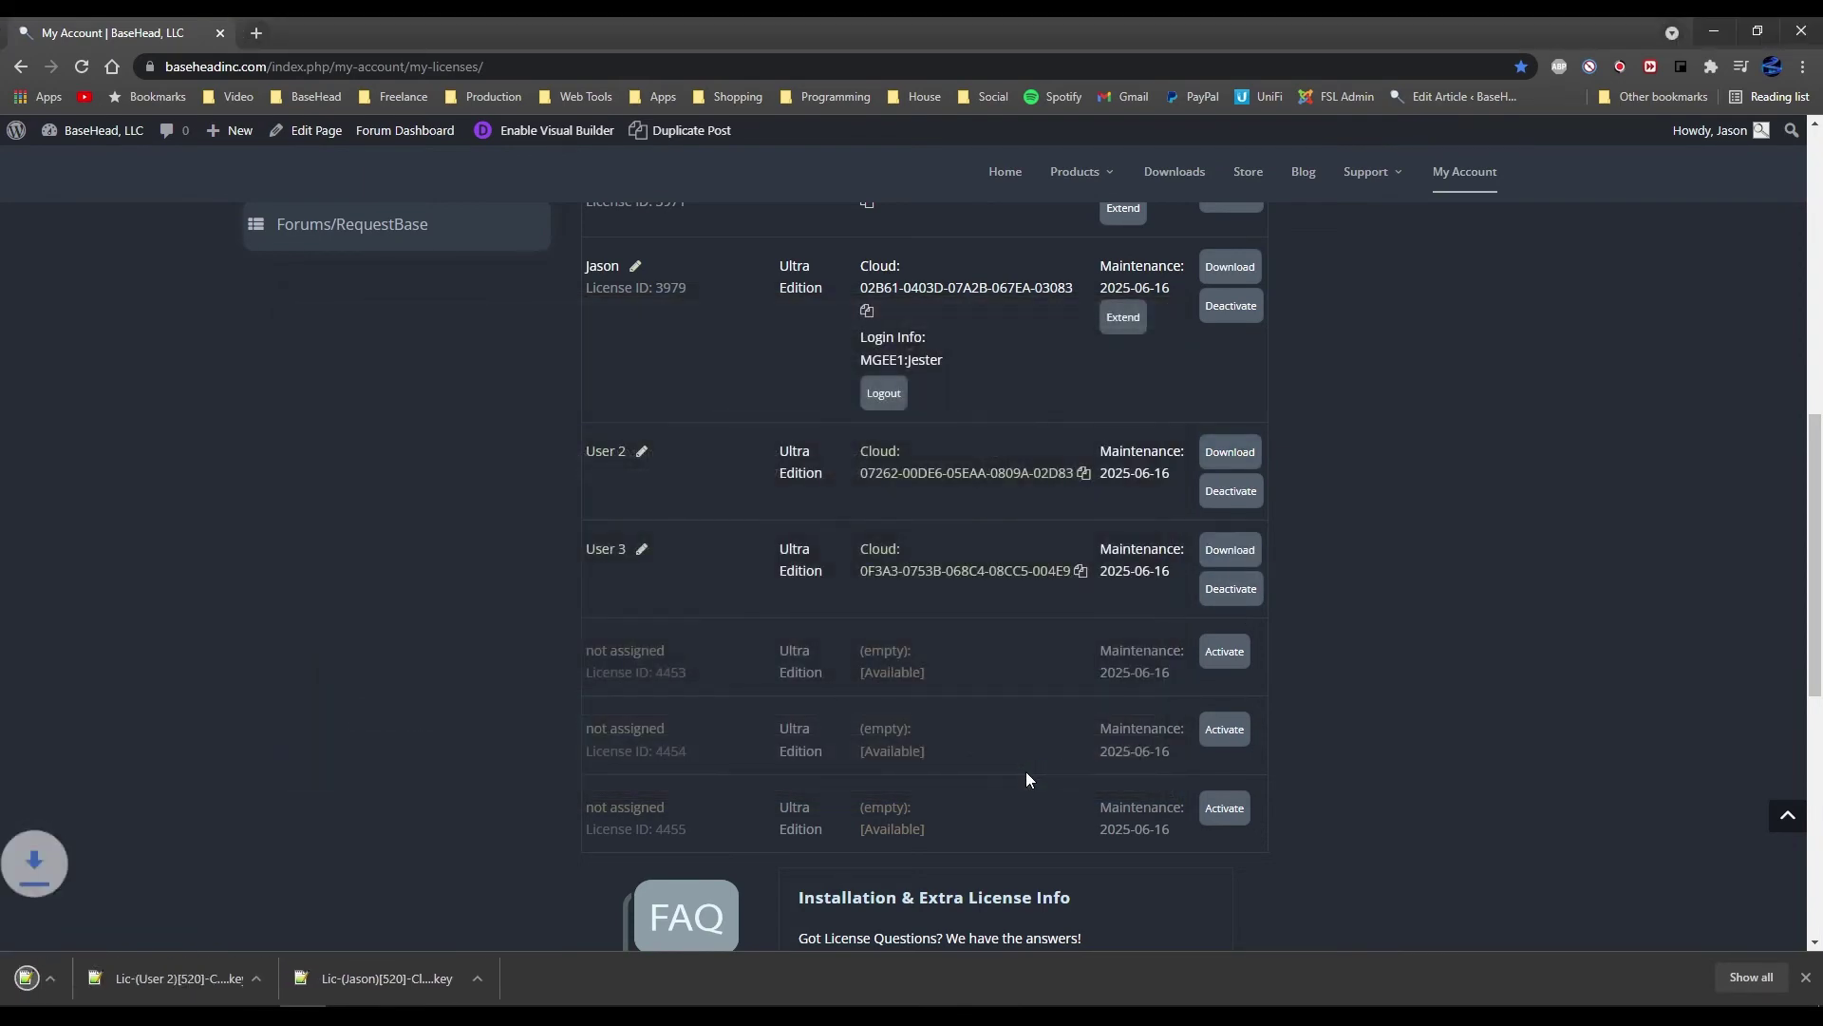
Examine the downloaded key files in the Licenses folder in File Explorer, and the login info of the first activated cloud license.
{"action": "key", "text": "alt+Tab"}
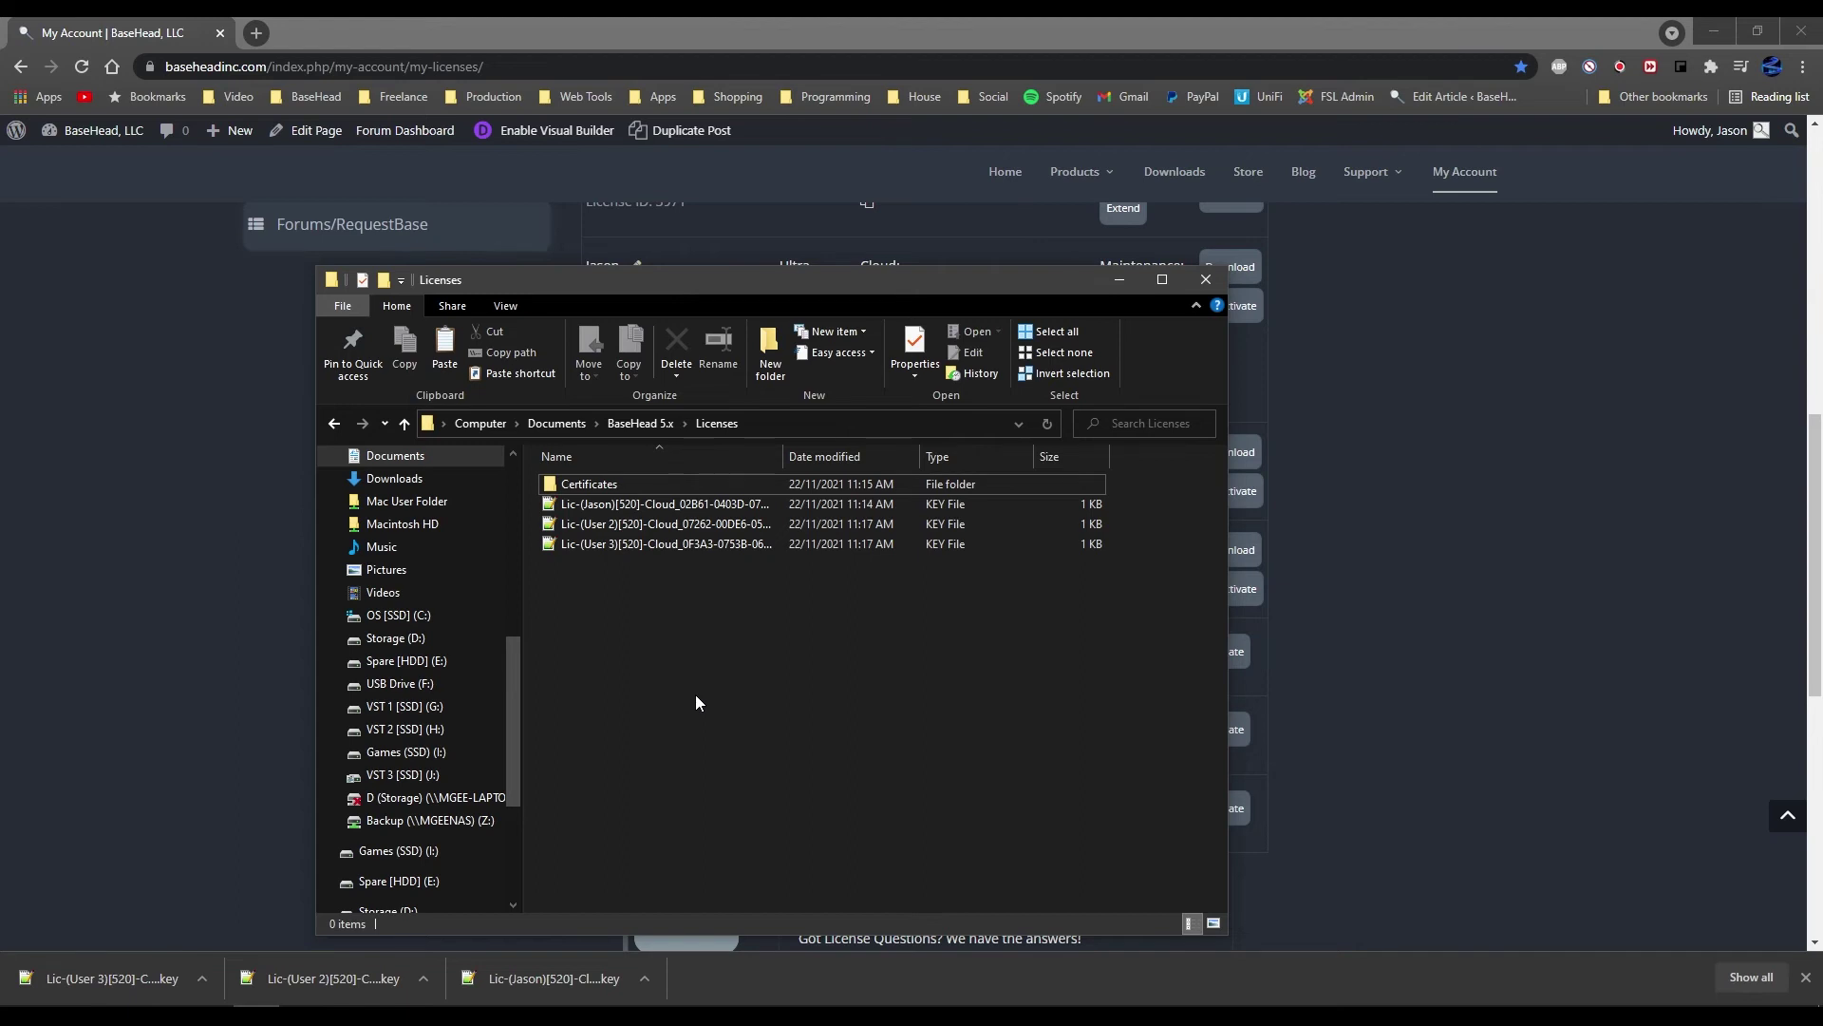
{"action": "left_click", "coordinate": [589, 509]}
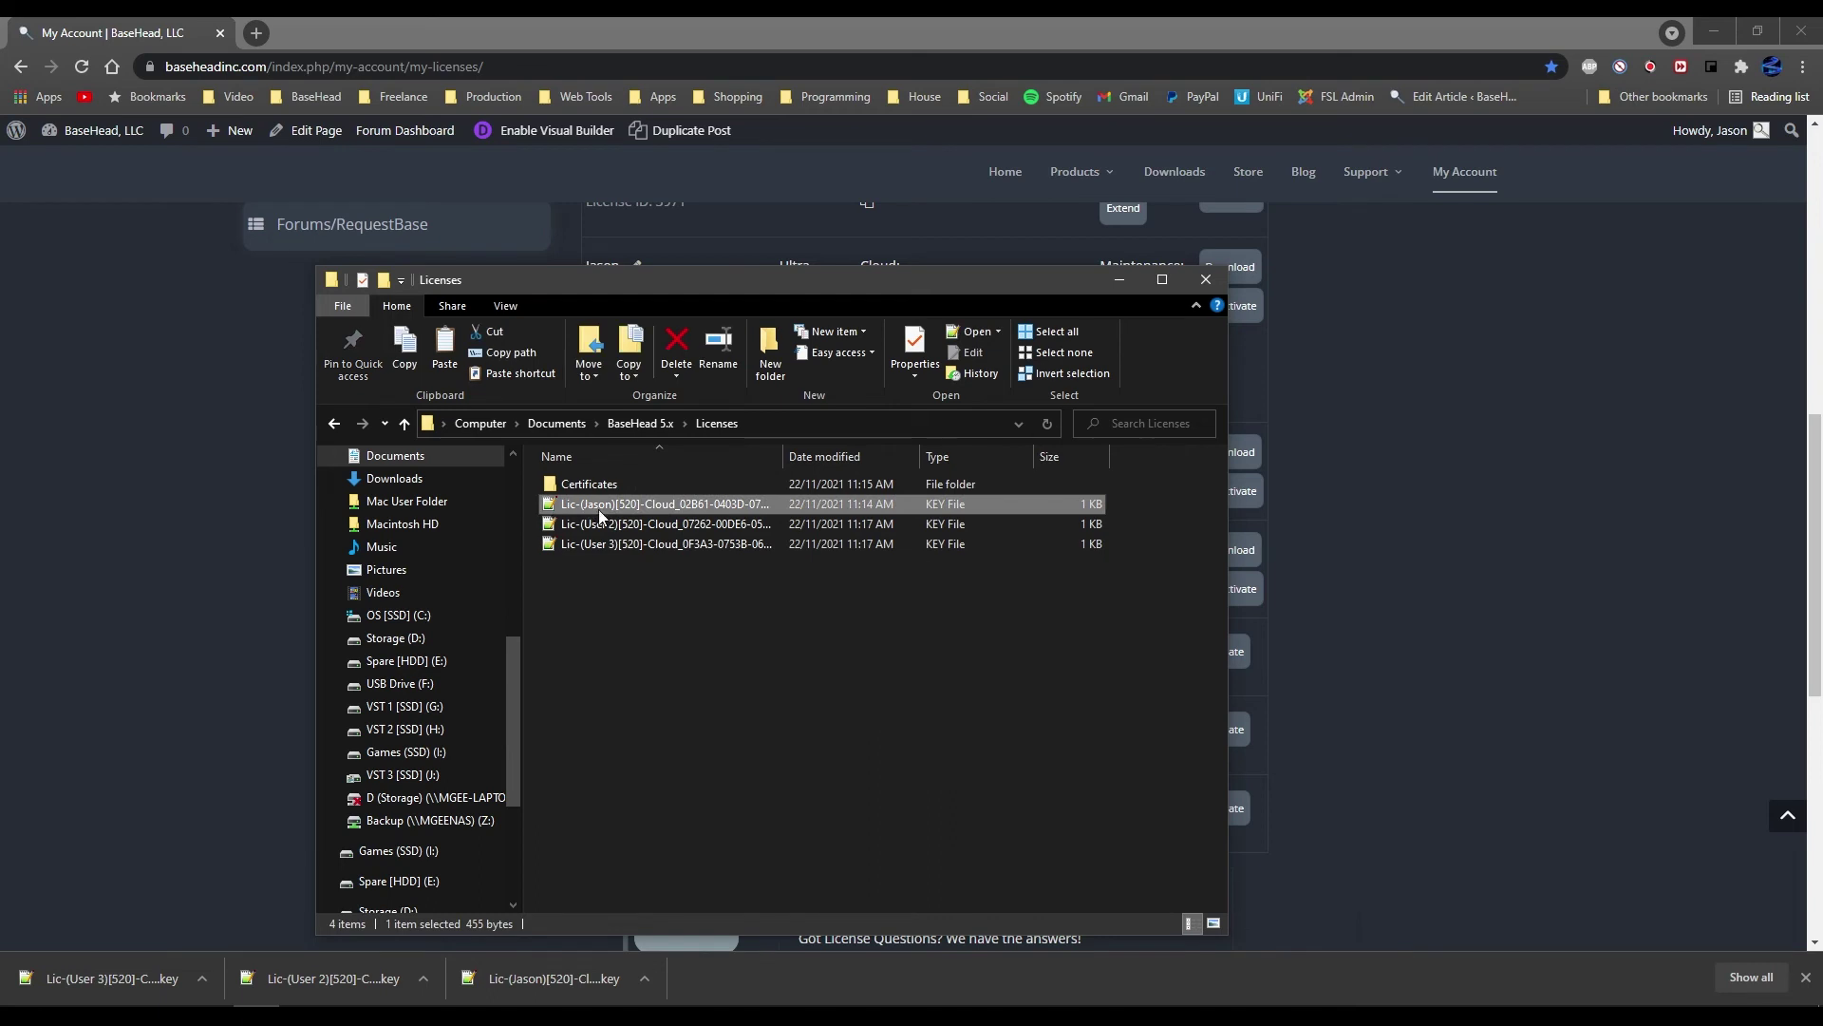
{"action": "left_click", "coordinate": [744, 525]}
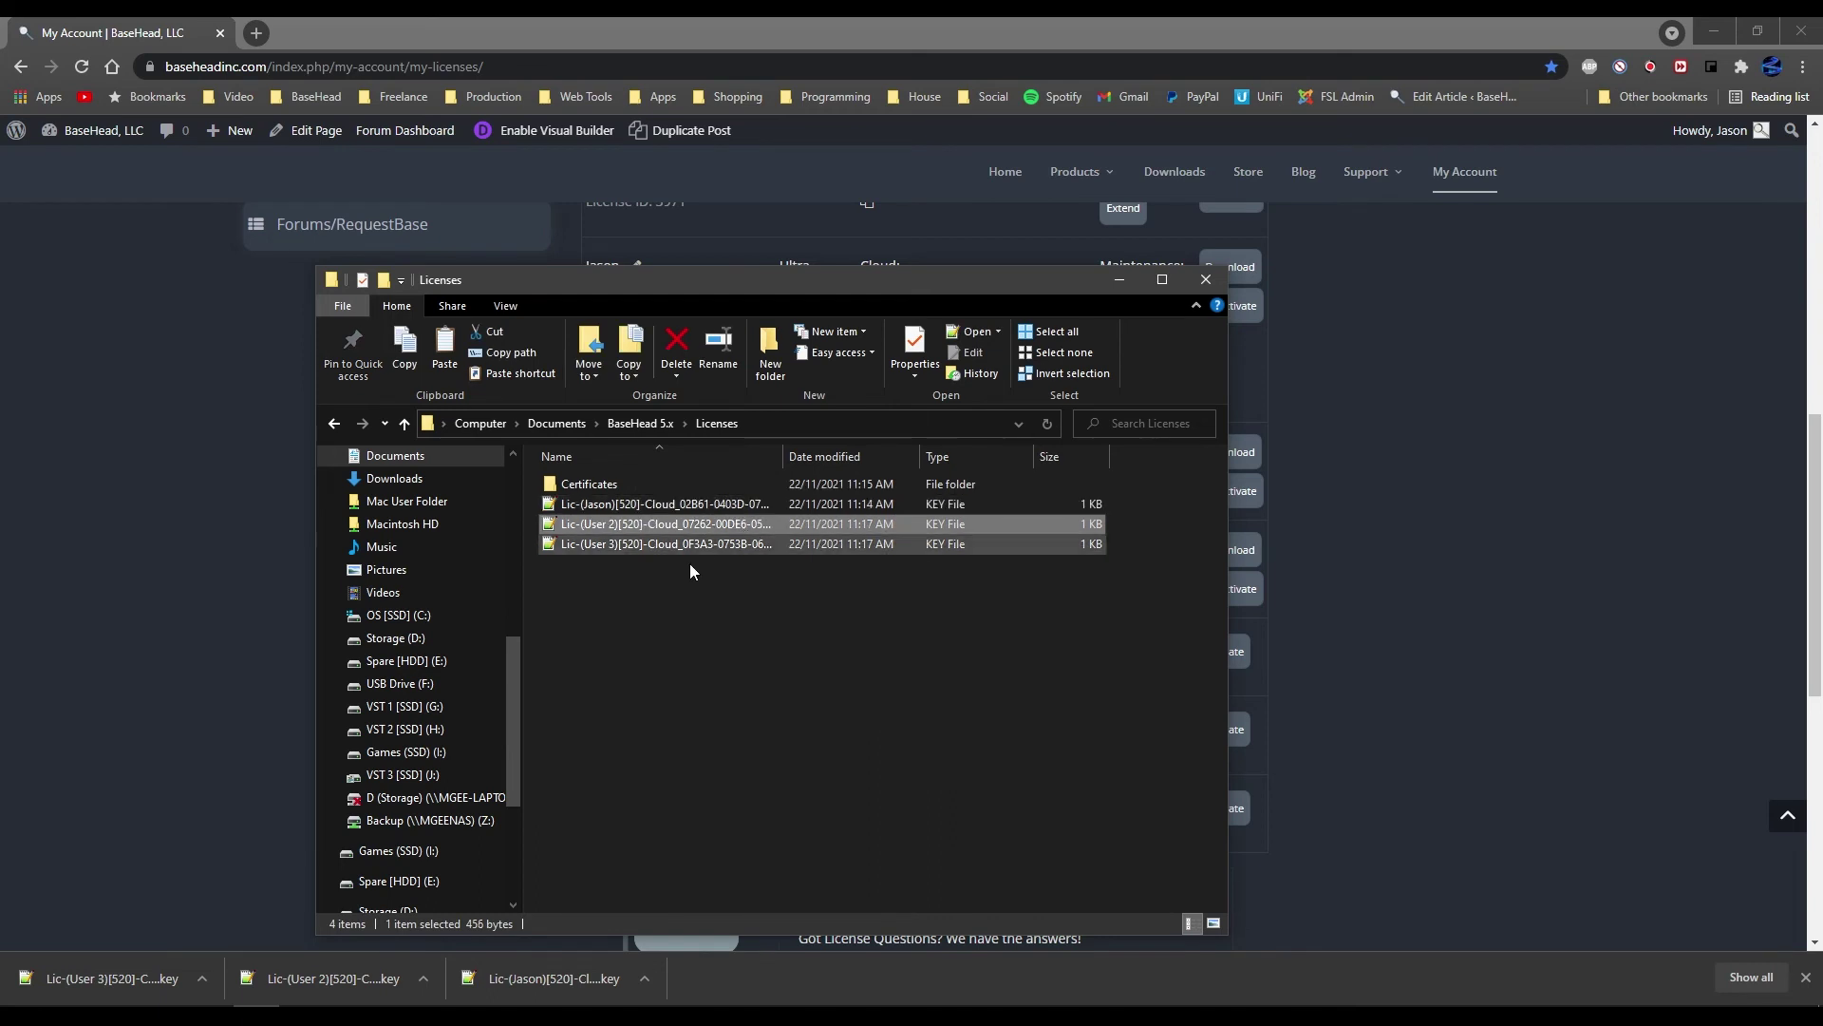
{"action": "key", "text": "alt+Tab"}
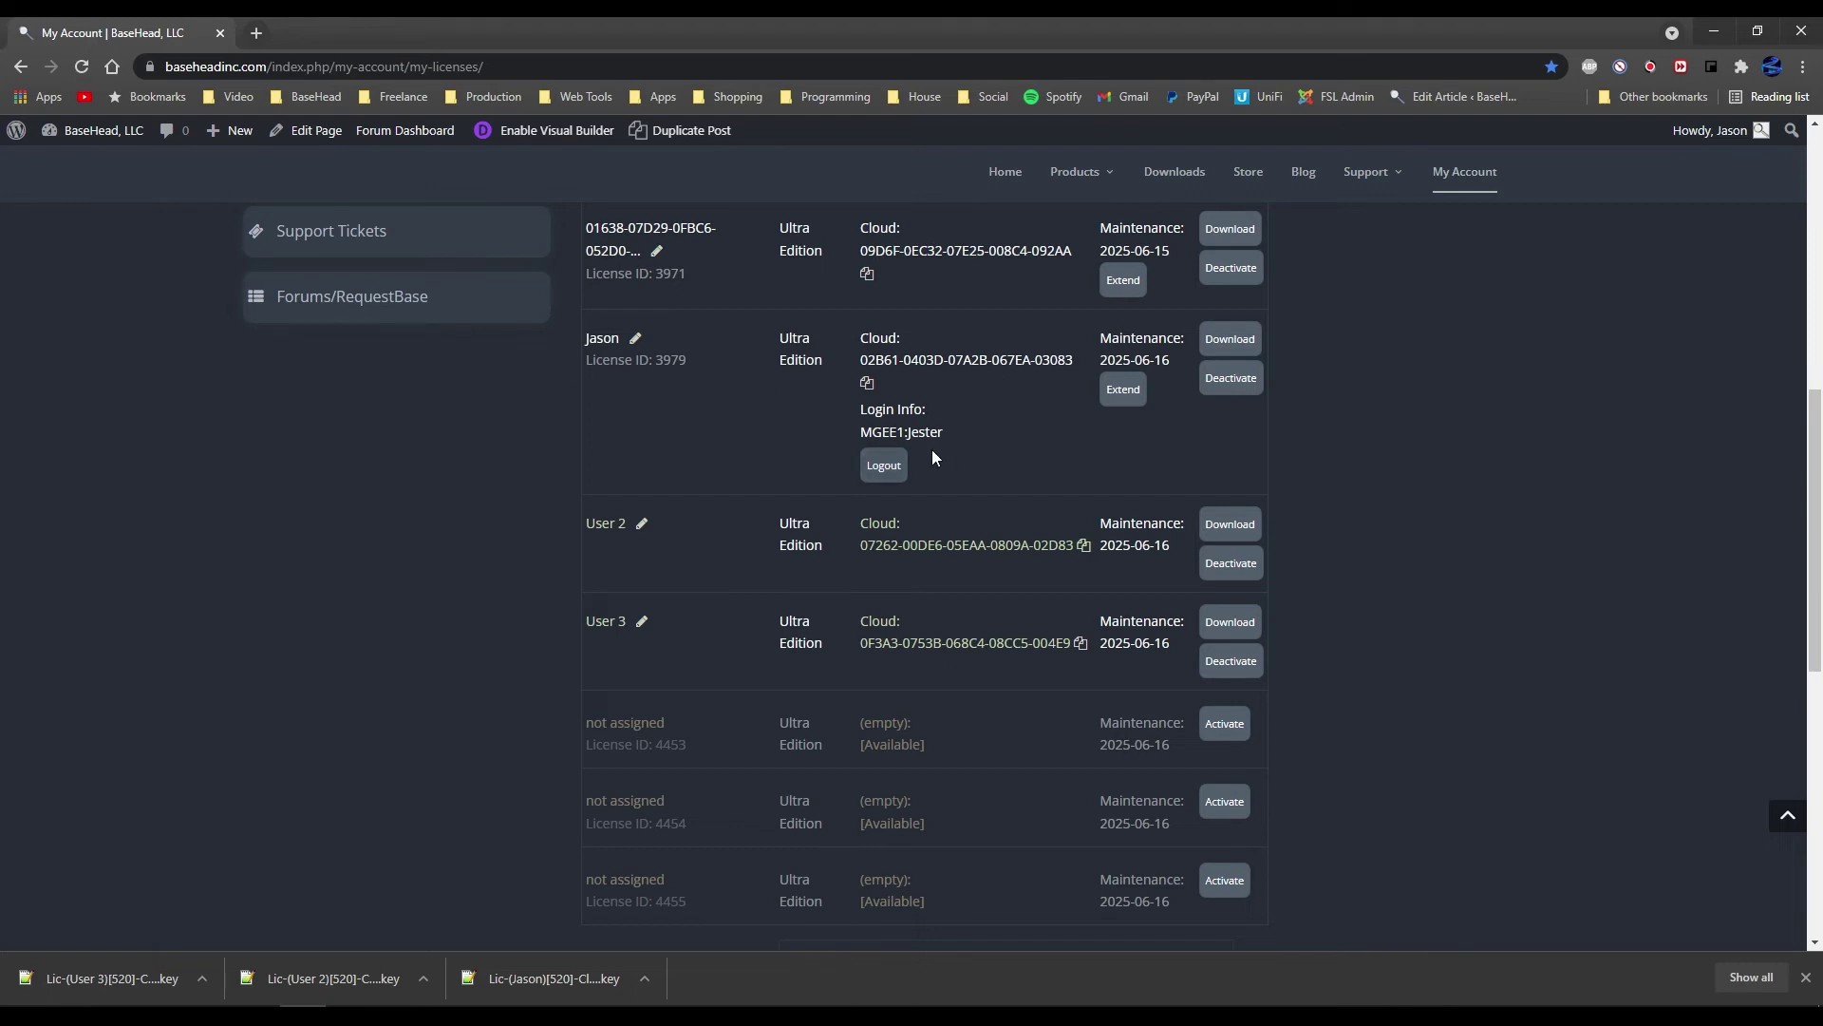
{"action": "left_click_drag", "start_coordinate": [956, 432], "coordinate": [863, 435]}
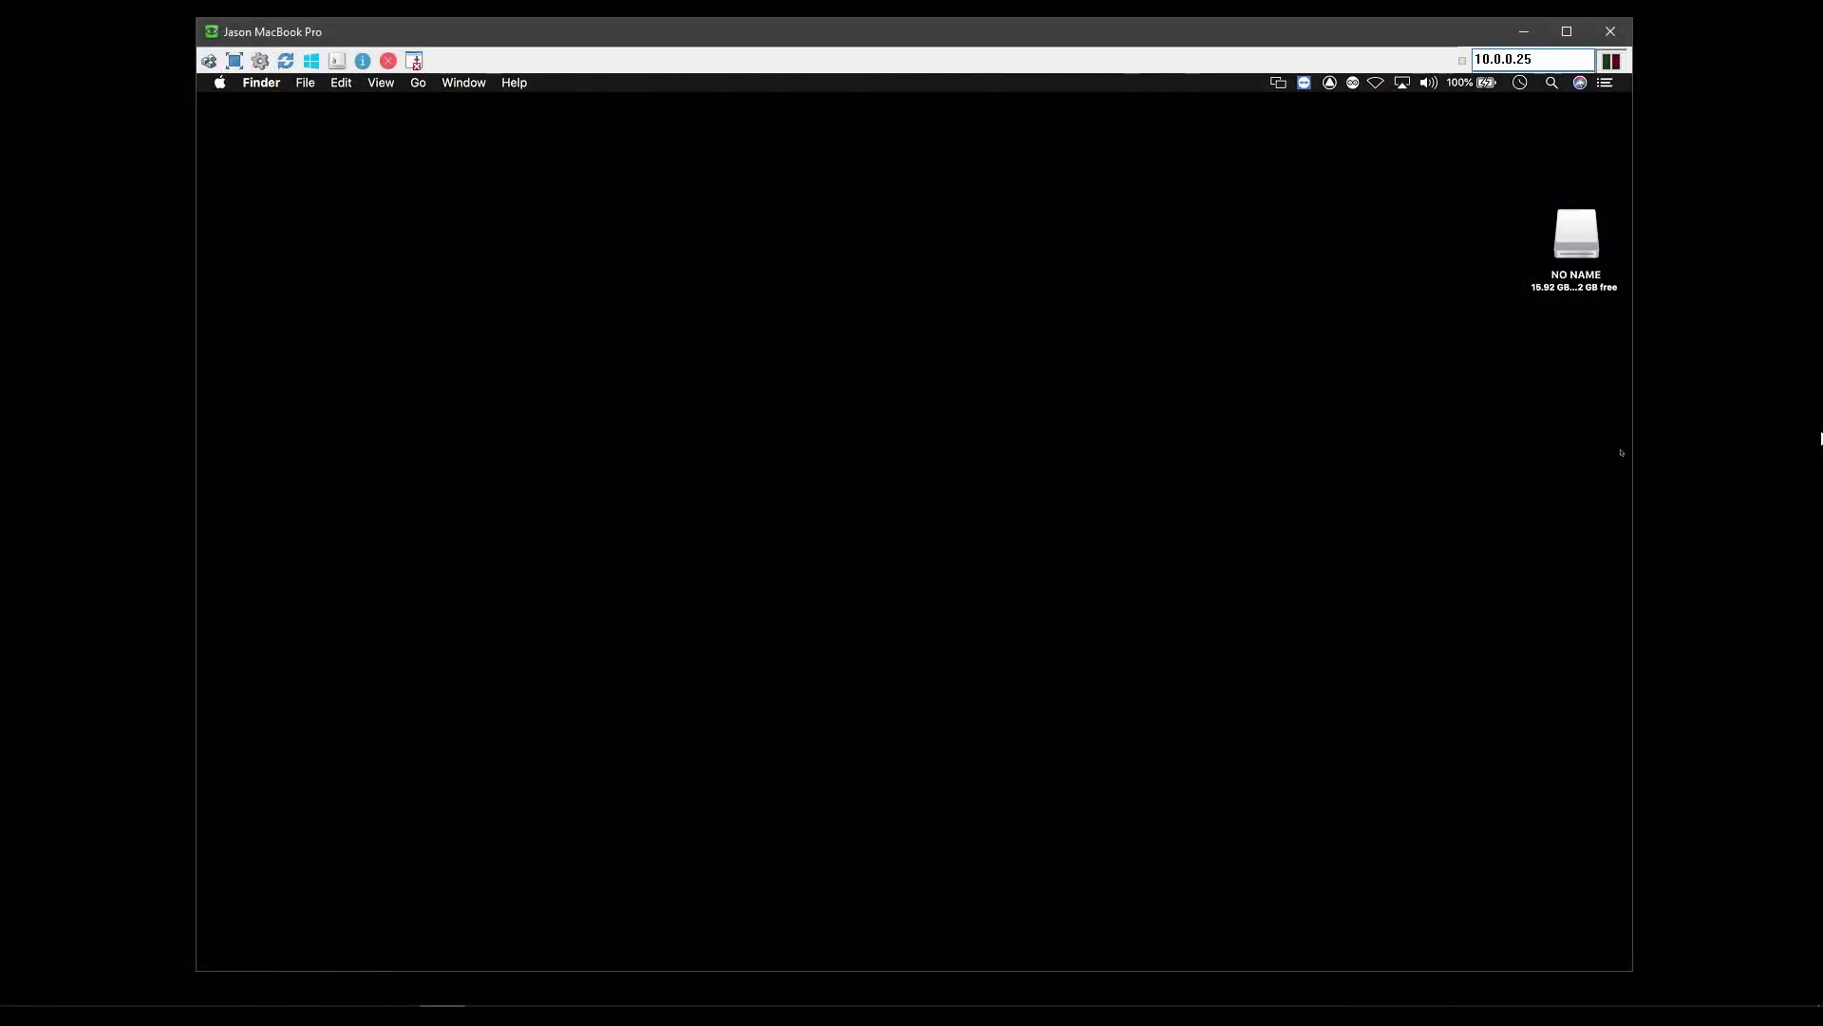
Launch BaseHead on the remote MacBook, and refresh the licenses page in the browser to check User 2's login info.
{"action": "left_click", "coordinate": [1211, 935]}
{"action": "left_click", "coordinate": [1085, 926]}
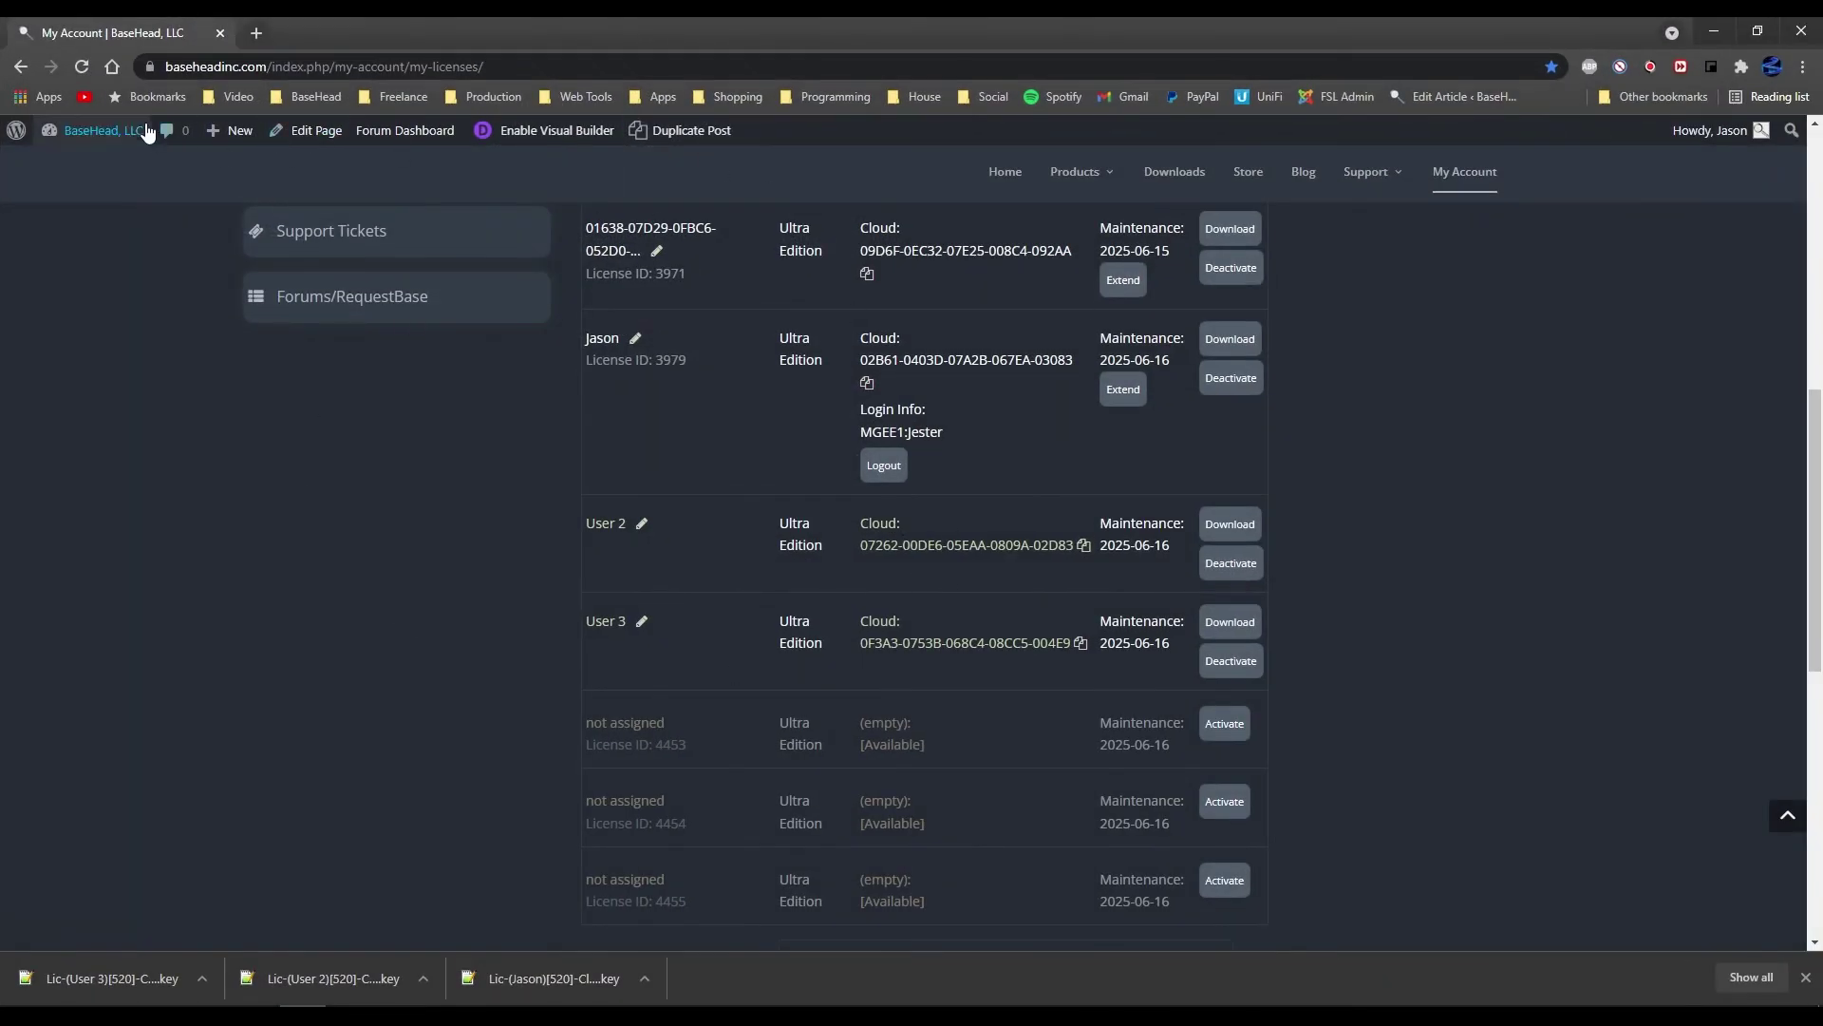
{"action": "left_click", "coordinate": [82, 66]}
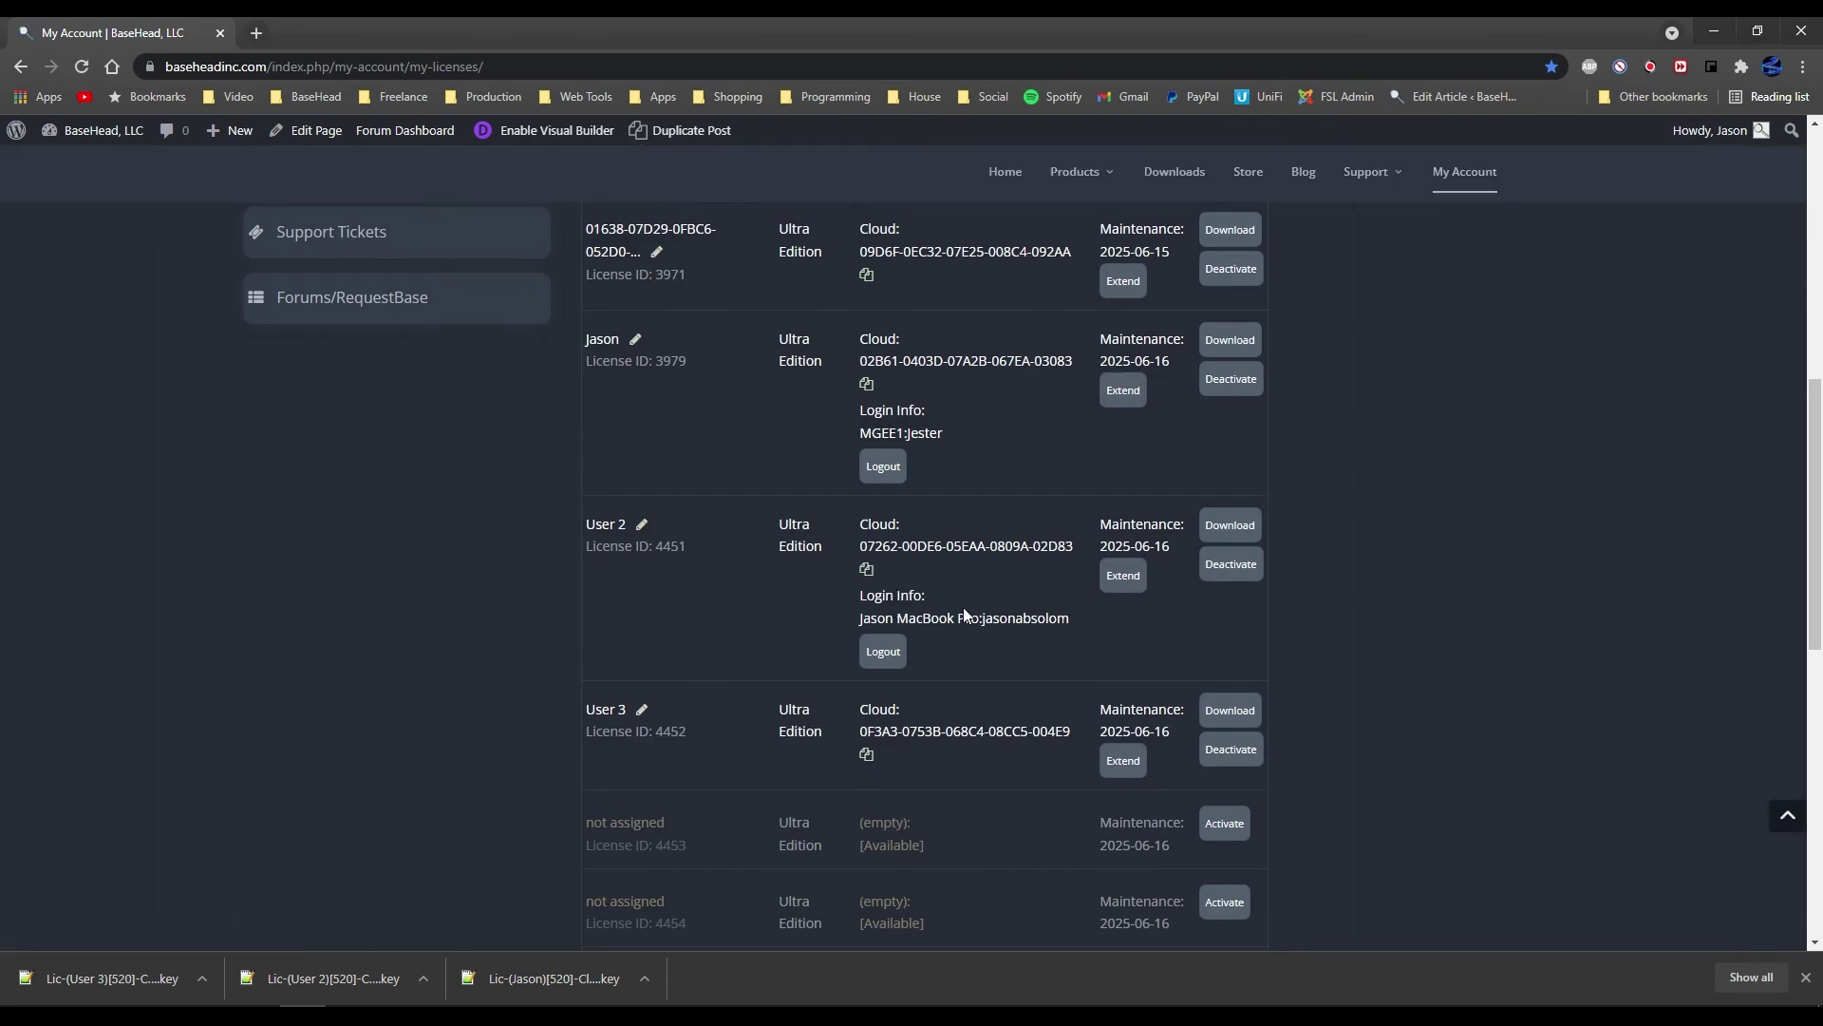
Switch to BaseHead on the PC and close the application.
{"action": "left_click", "coordinate": [397, 1016]}
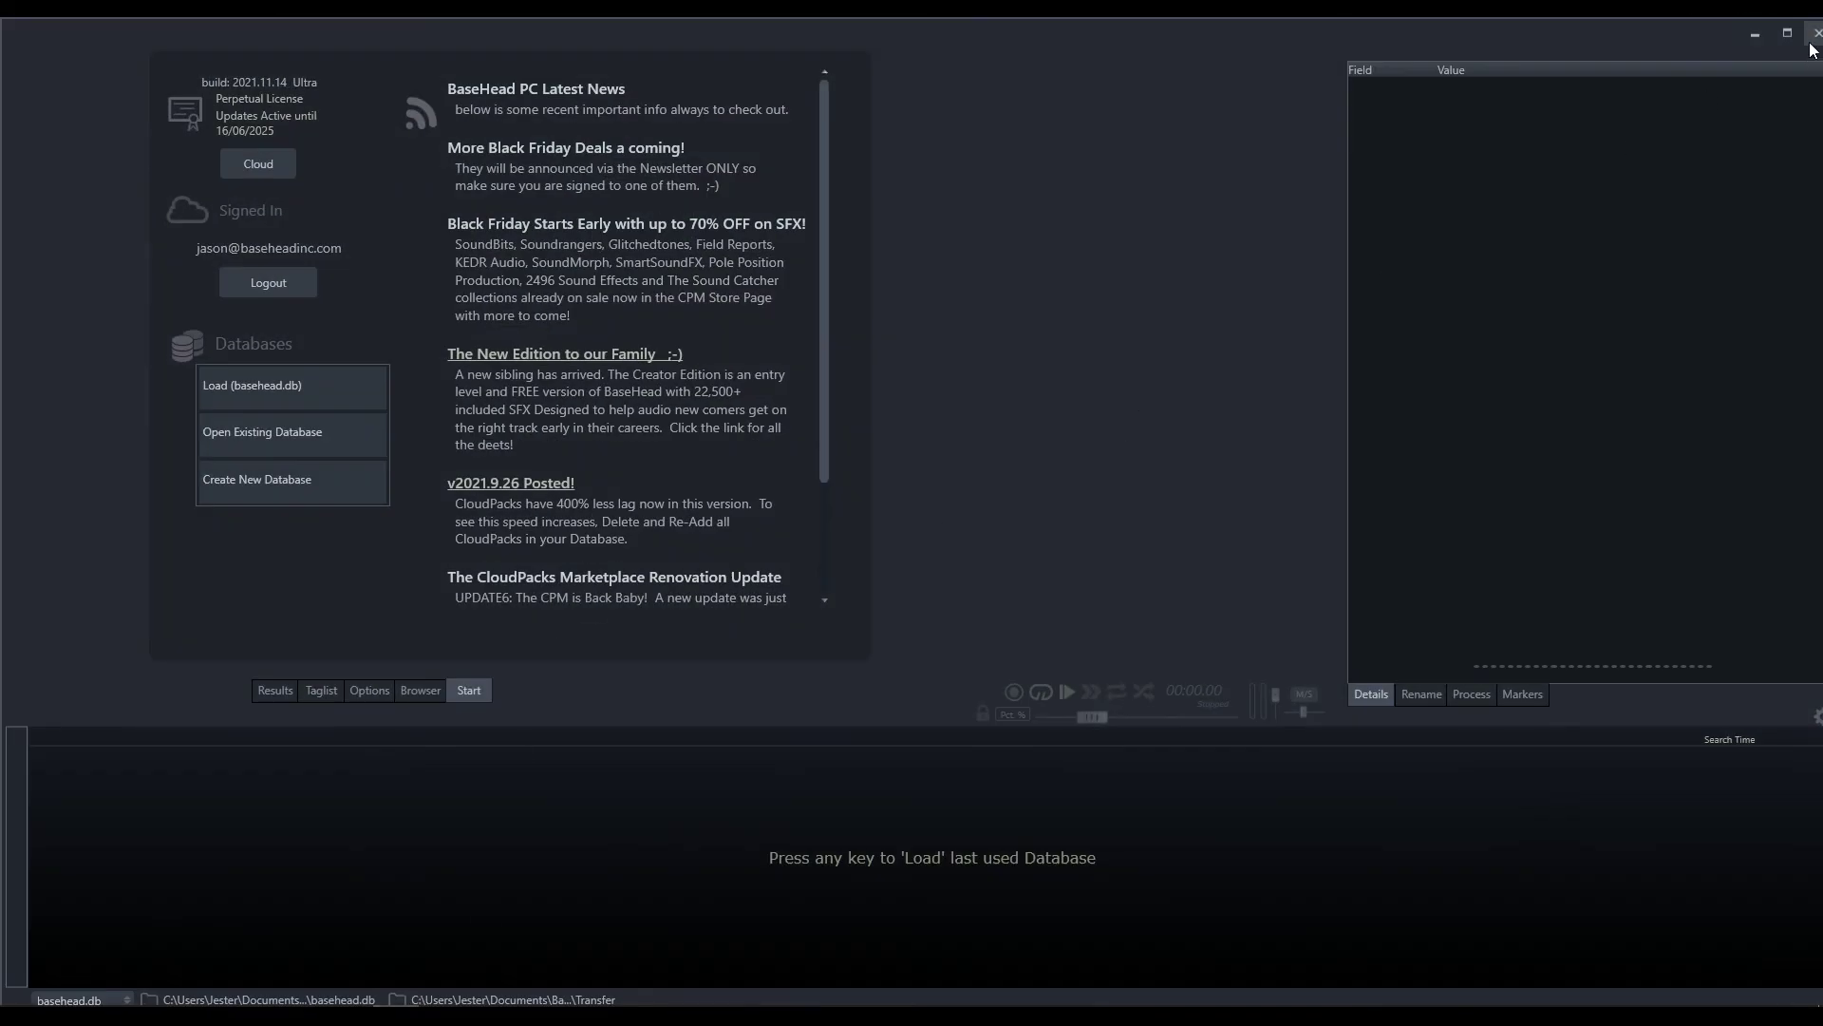
{"action": "left_click", "coordinate": [1818, 36]}
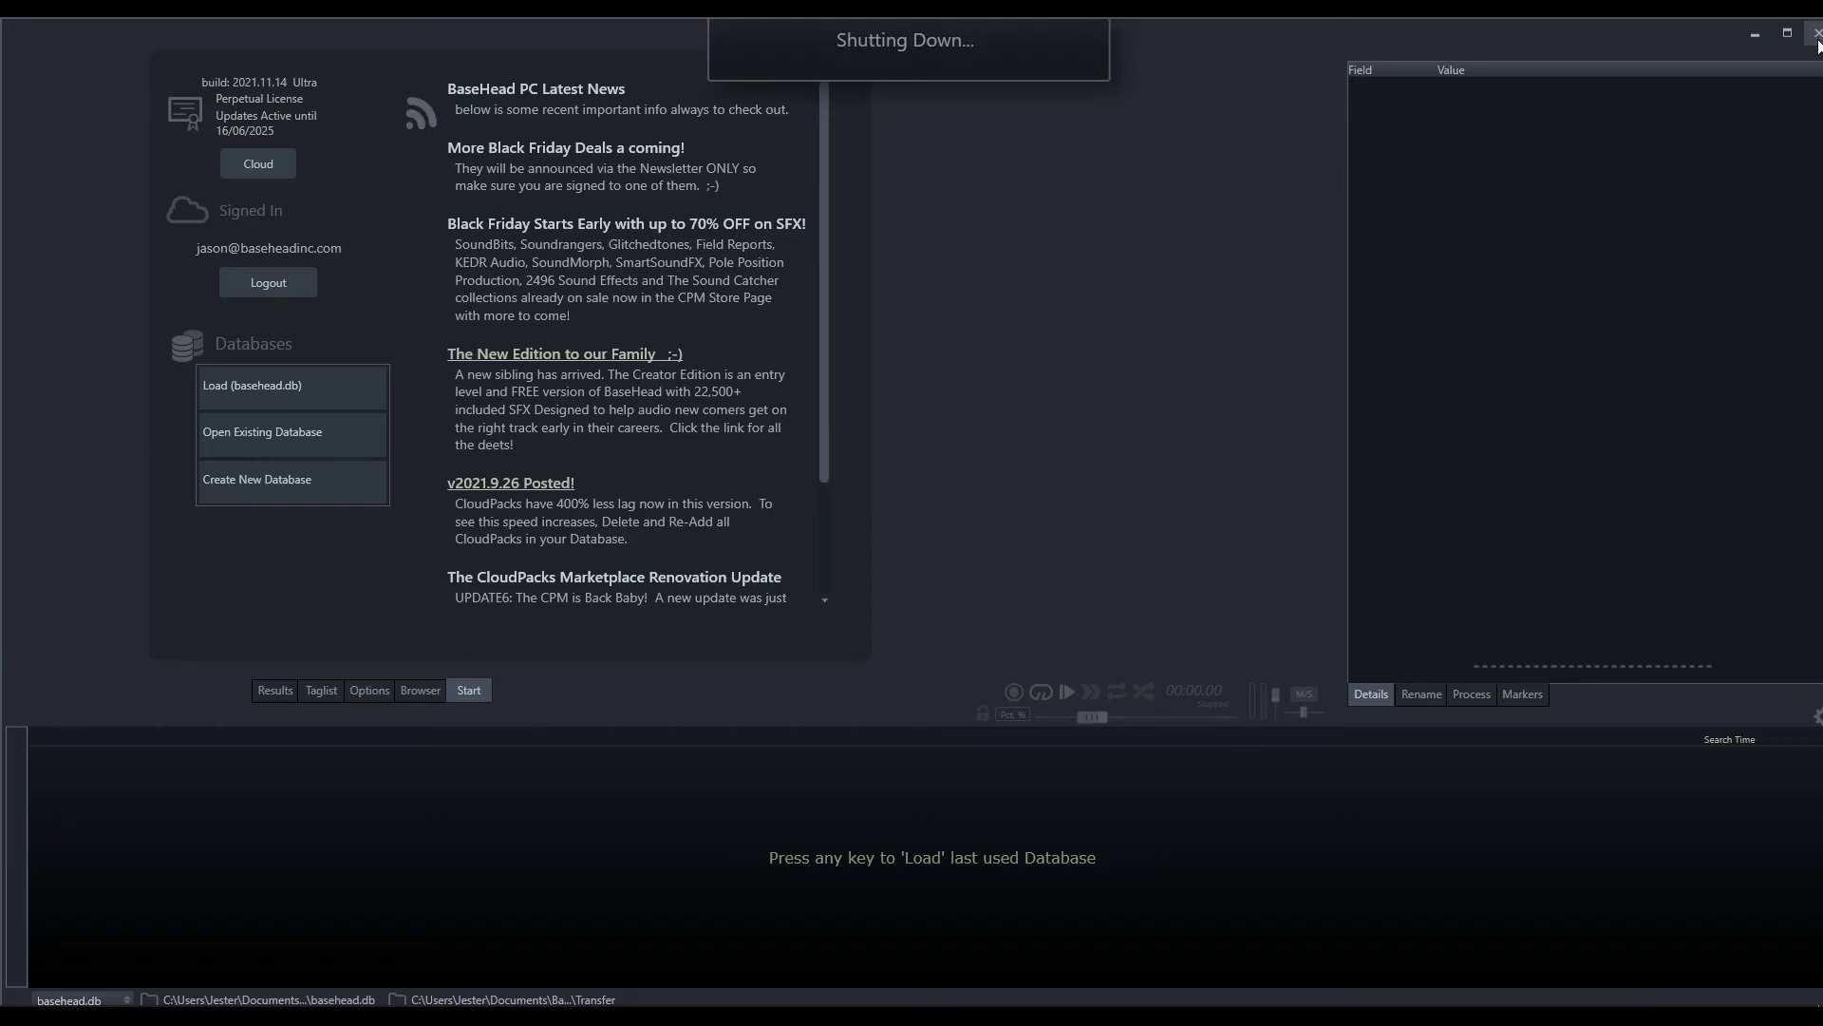